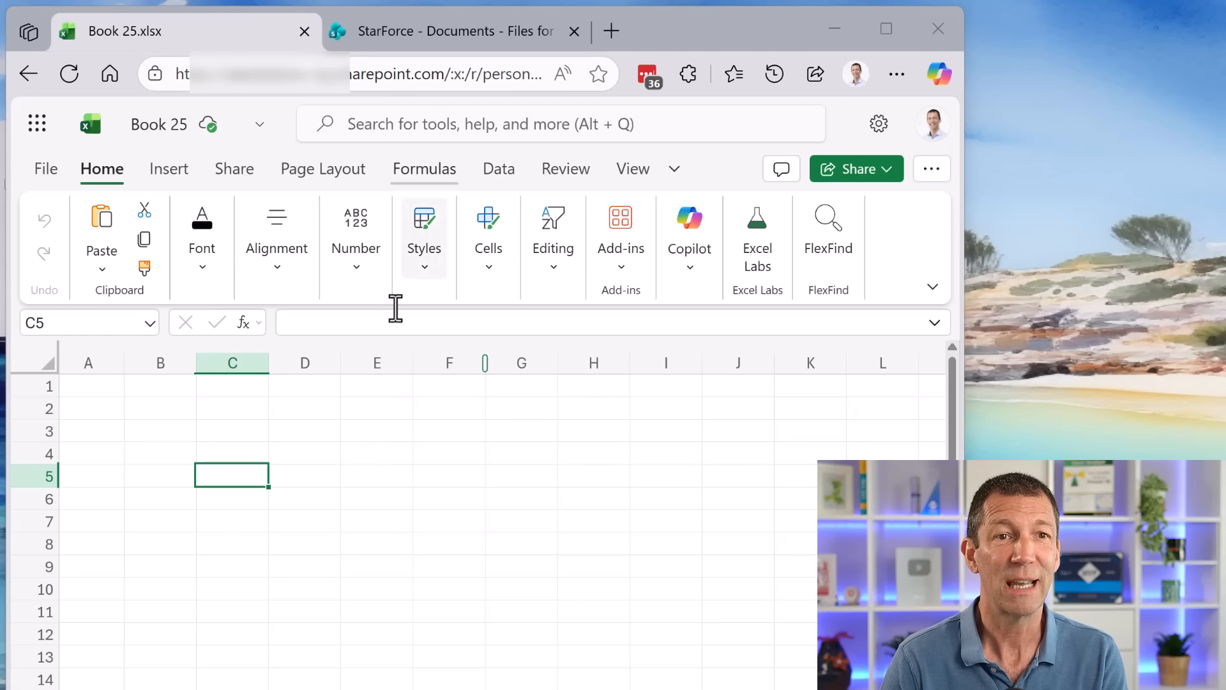
- Copy the base address of the StarForce SharePoint site, up to the site name, and return to the Book 25 workbook
{"action": "left_click", "coordinate": [462, 28]}
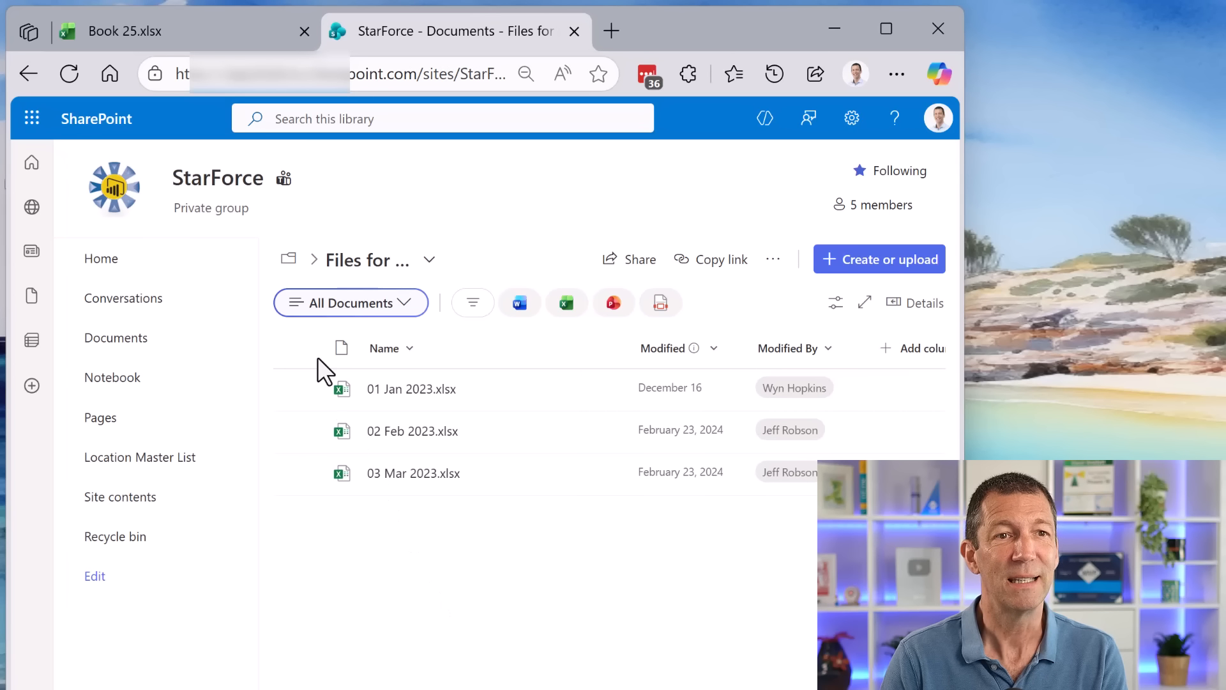
{"action": "left_click_drag", "start_coordinate": [179, 75], "coordinate": [460, 84]}
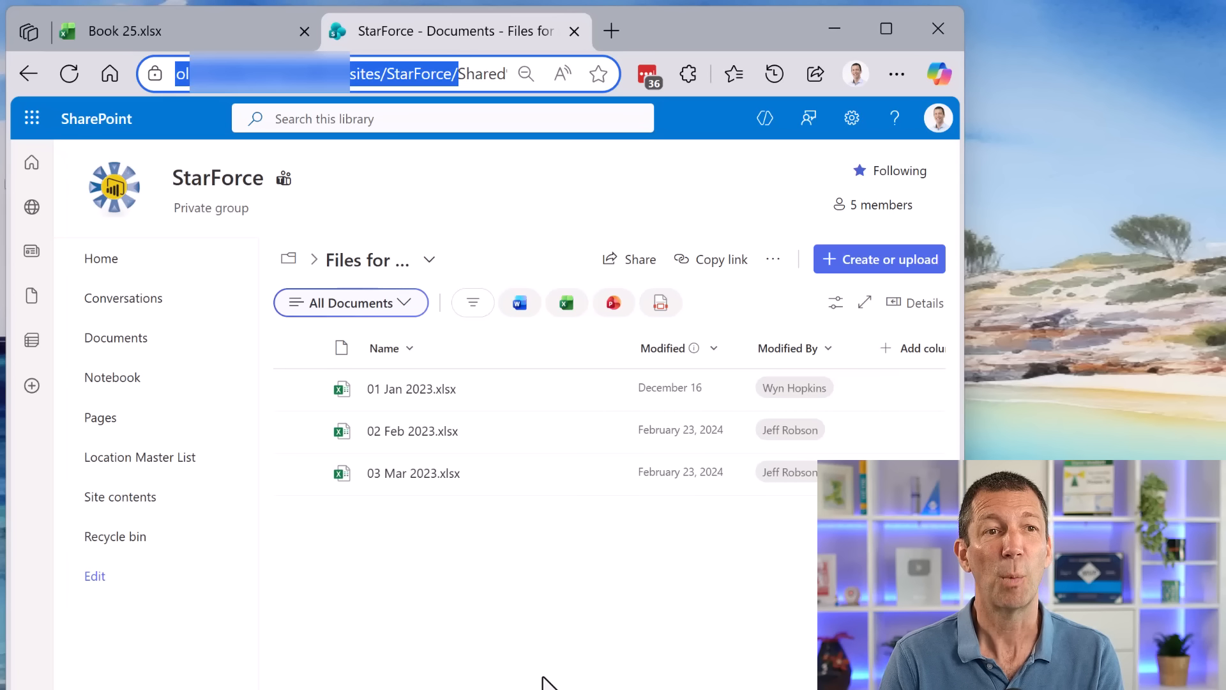
{"action": "left_click", "coordinate": [225, 32]}
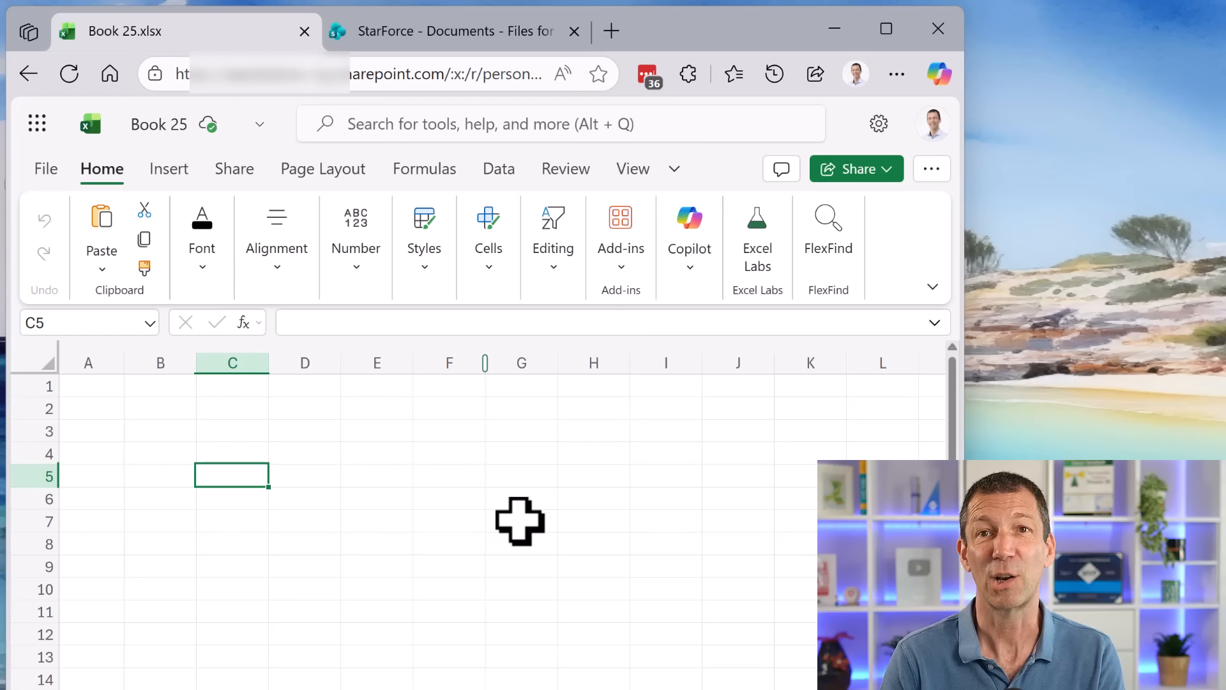
- Start a new Power Query data import using the SharePoint folder connector
{"action": "left_click", "coordinate": [502, 174]}
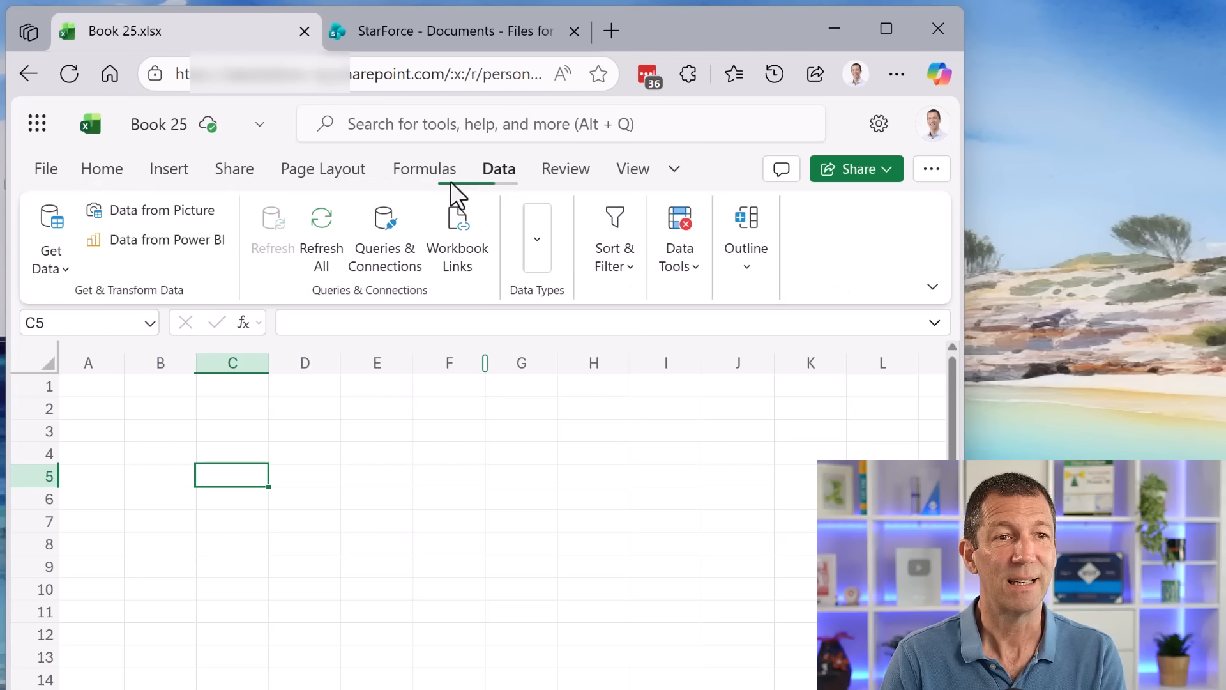
{"action": "left_click", "coordinate": [51, 271]}
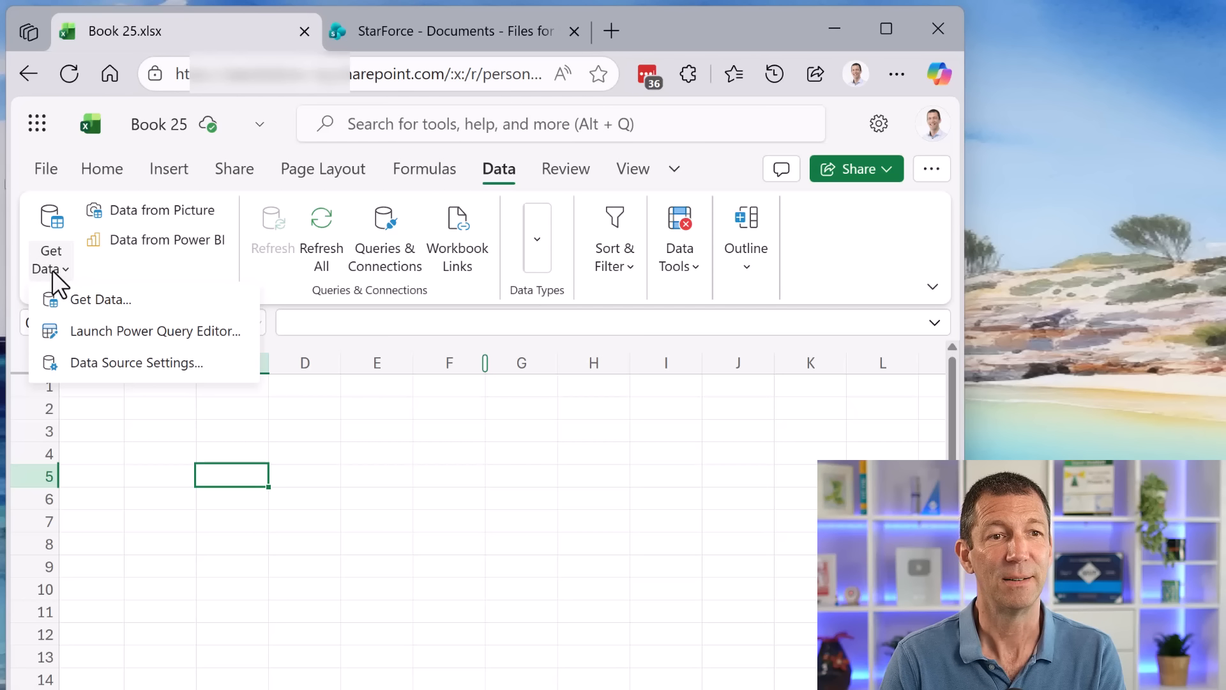
{"action": "left_click", "coordinate": [115, 303]}
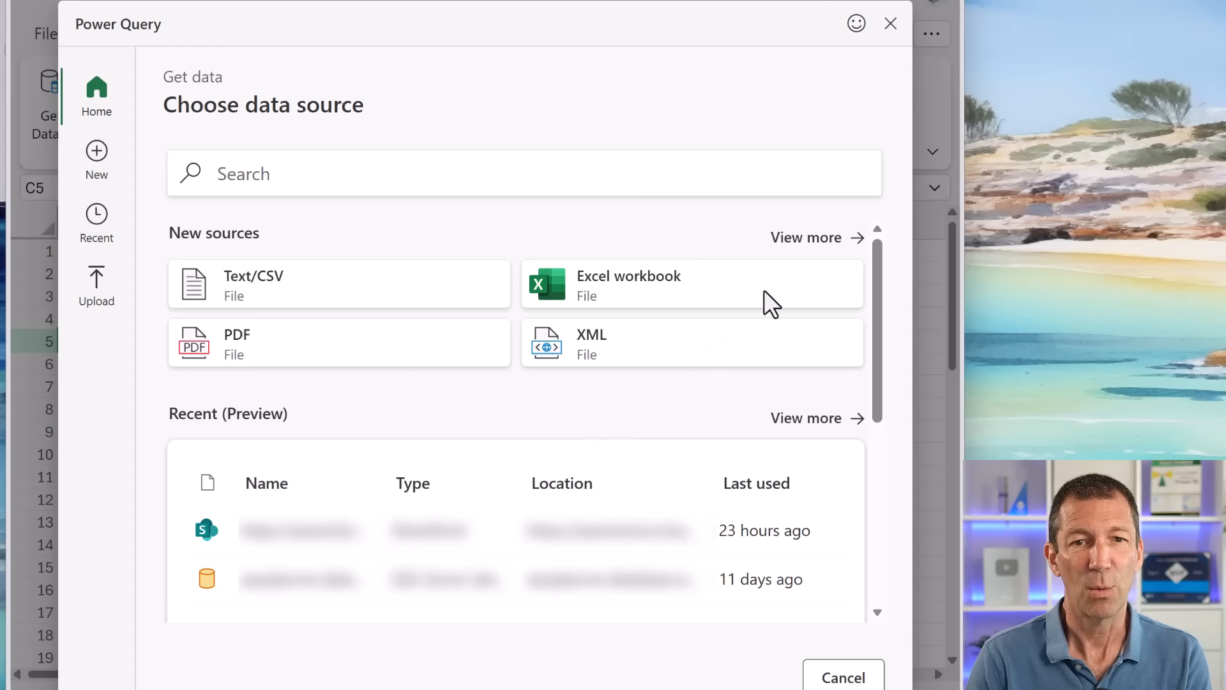
{"action": "left_click", "coordinate": [820, 238]}
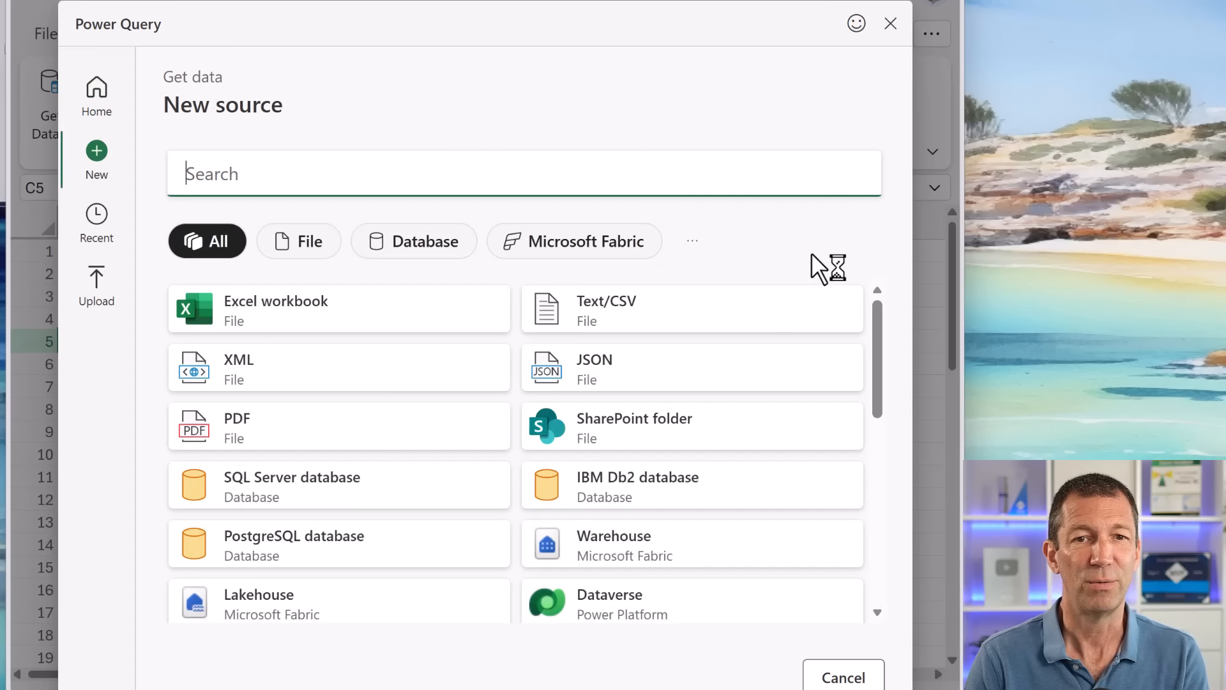
{"action": "left_click", "coordinate": [653, 426]}
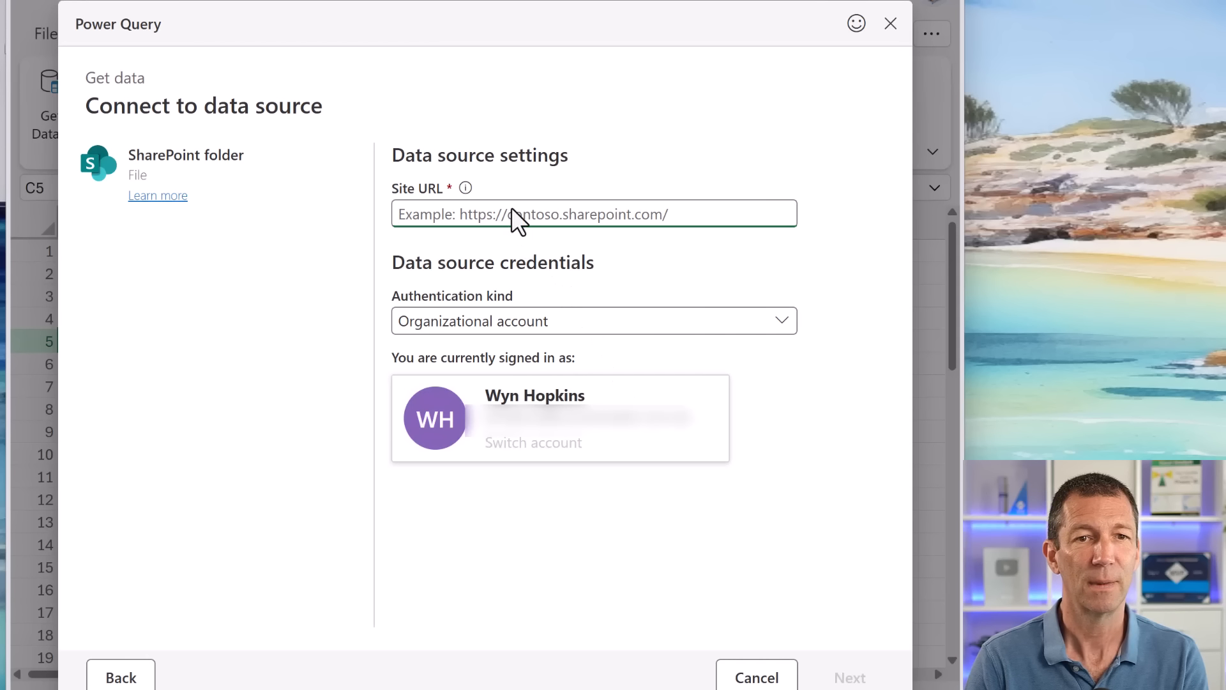
- Connect to the copied StarForce site URL and load its file list for transformation
{"action": "key", "text": "ctrl+v"}
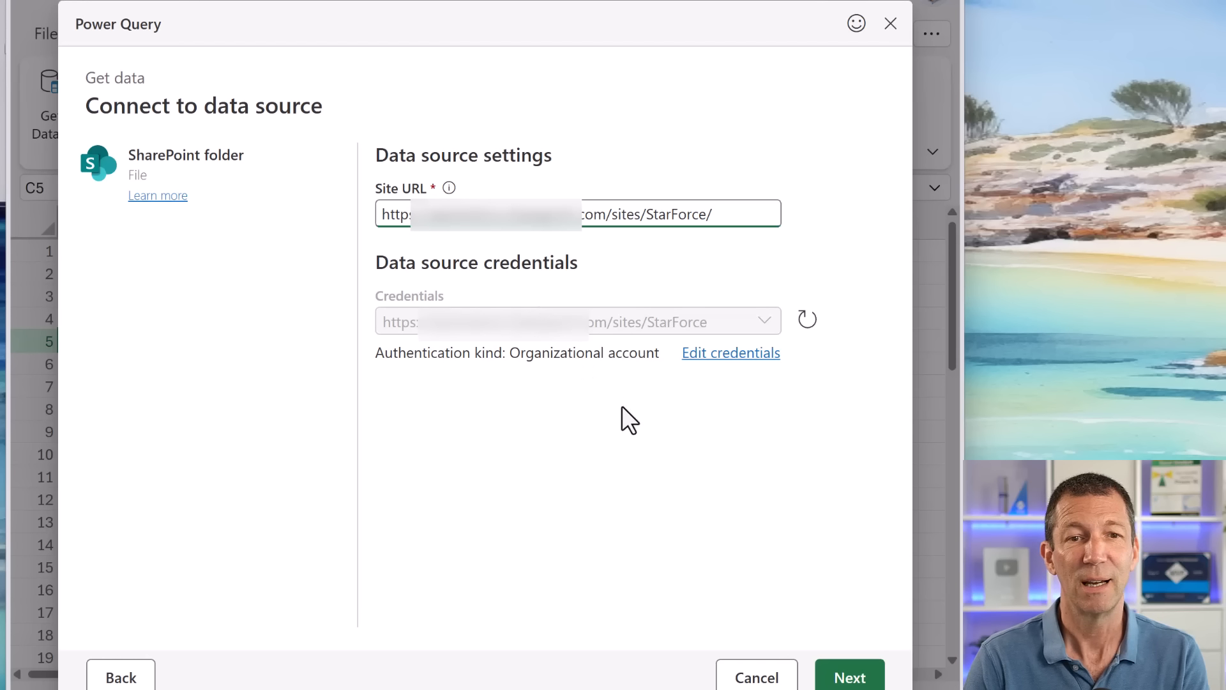
{"action": "left_click", "coordinate": [851, 680]}
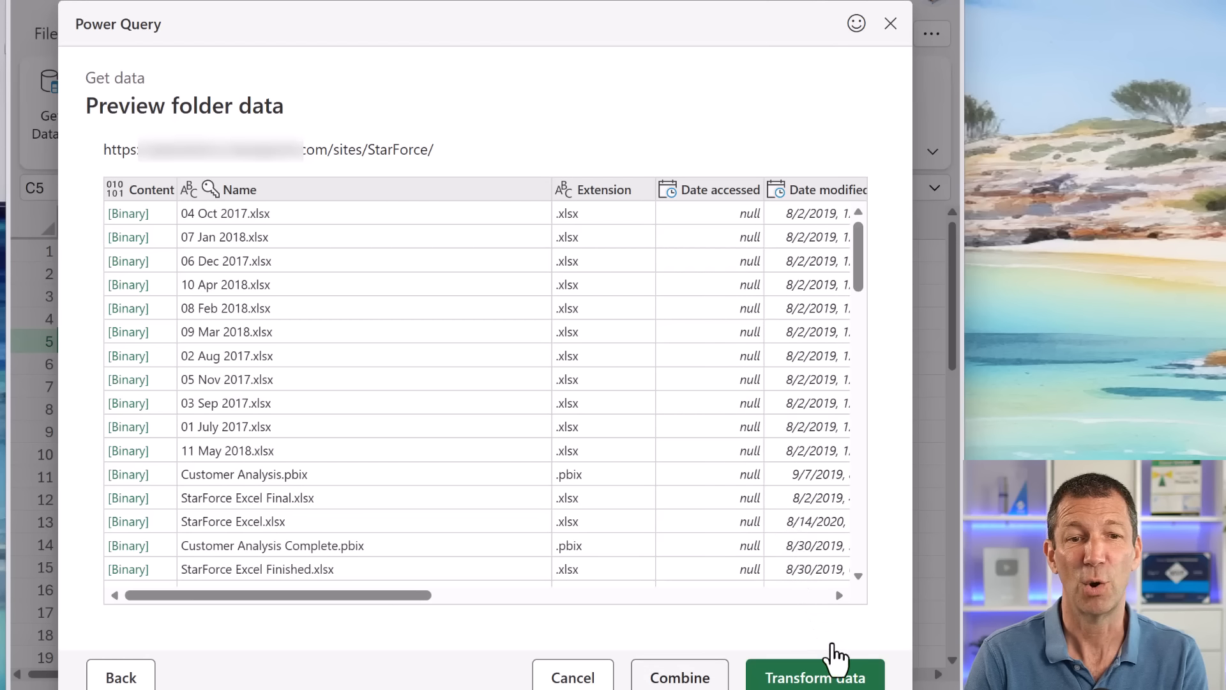
{"action": "left_click", "coordinate": [847, 680]}
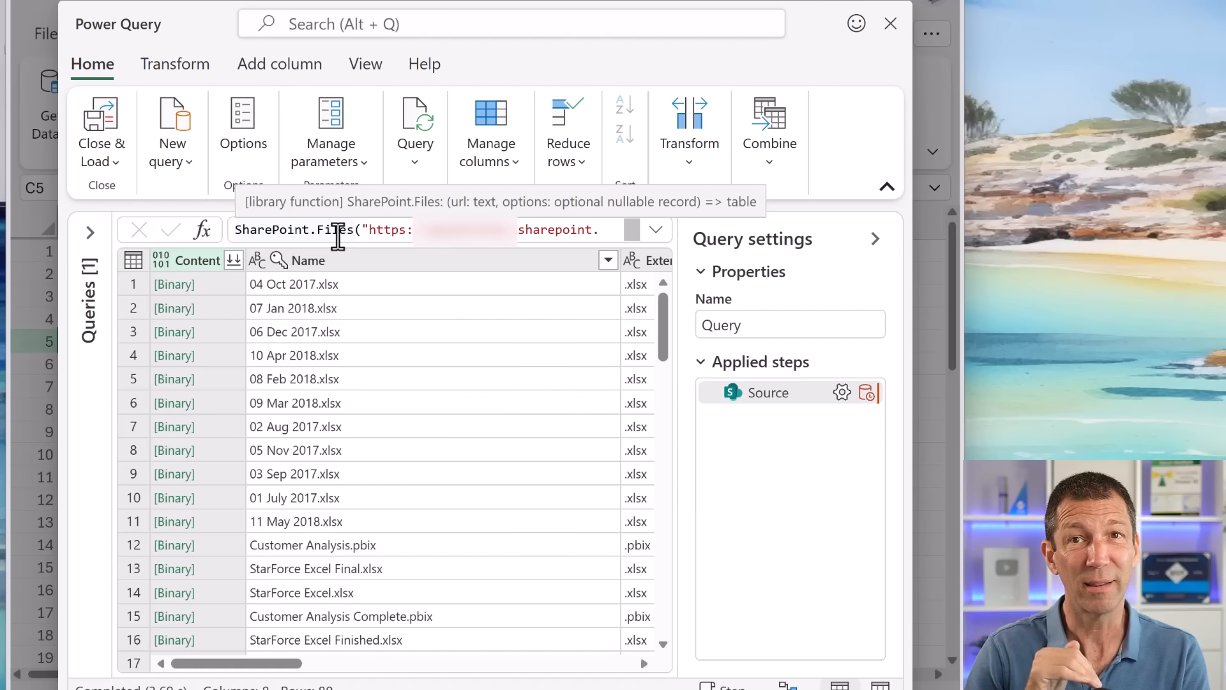
- Change the Source step's function from SharePoint.Files to SharePoint.Contents
{"action": "double_click", "coordinate": [338, 231]}
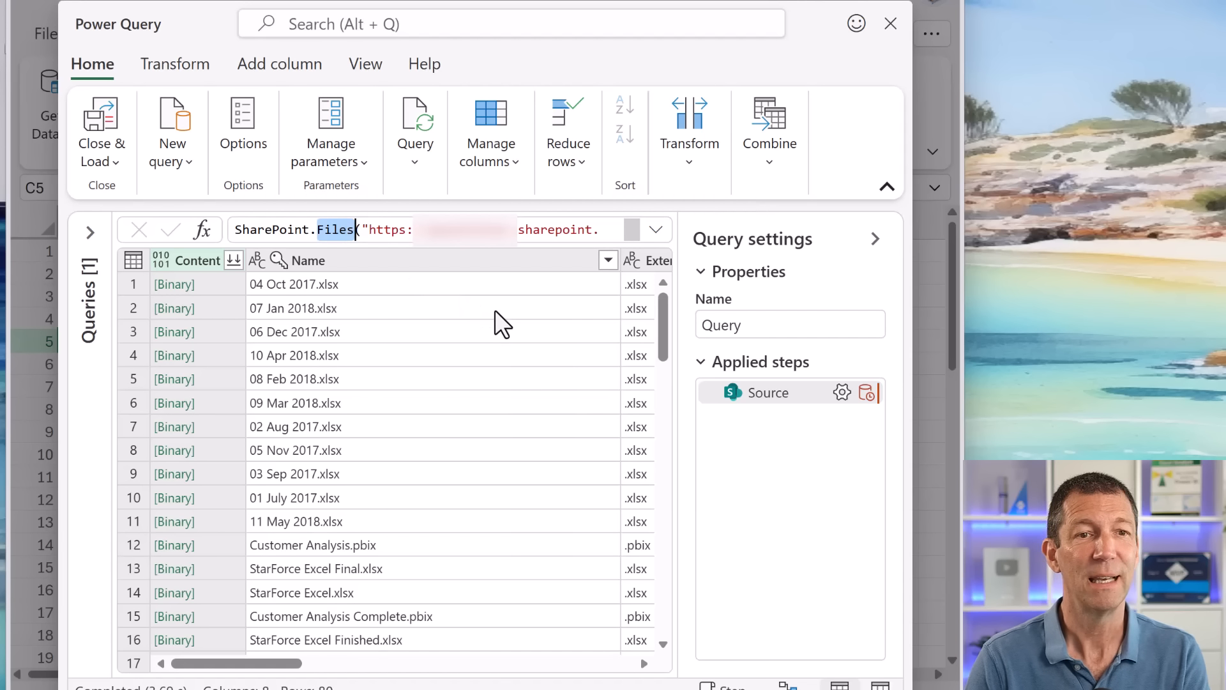
{"action": "type", "text": "Cih"}
{"action": "key", "text": "BackSpace"}
{"action": "key", "text": "BackSpace"}
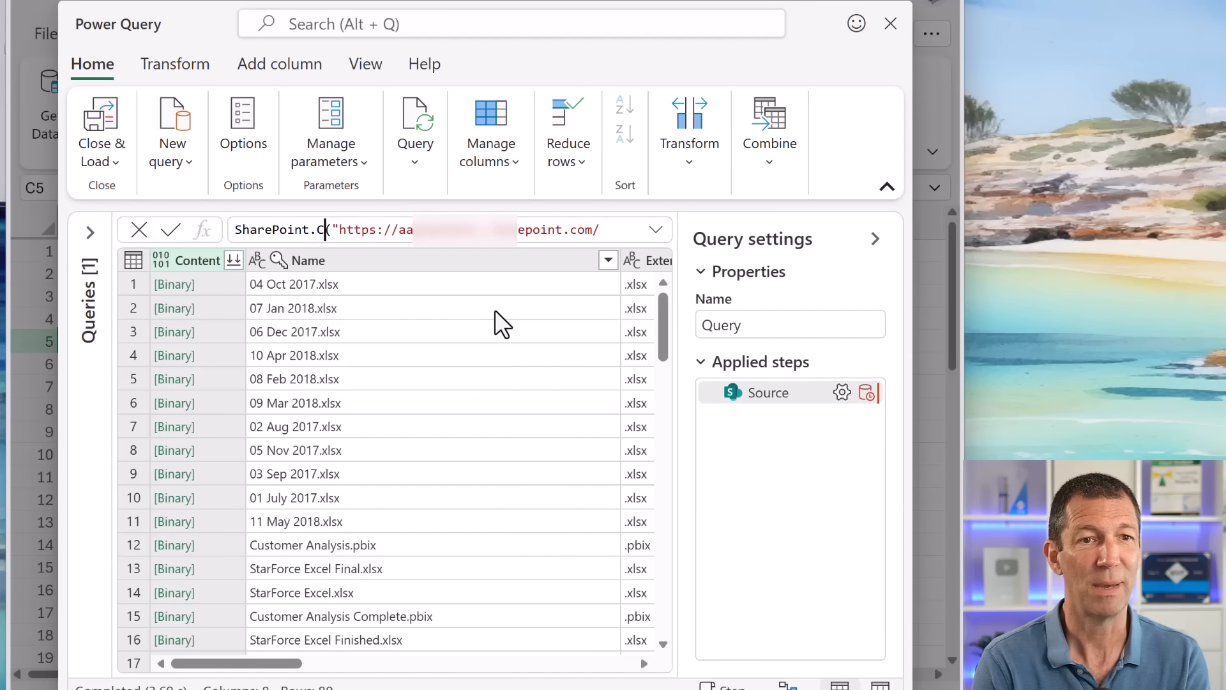
{"action": "type", "text": "ih"}
{"action": "key", "text": "BackSpace"}
{"action": "key", "text": "BackSpace"}
{"action": "type", "text": "ontents"}
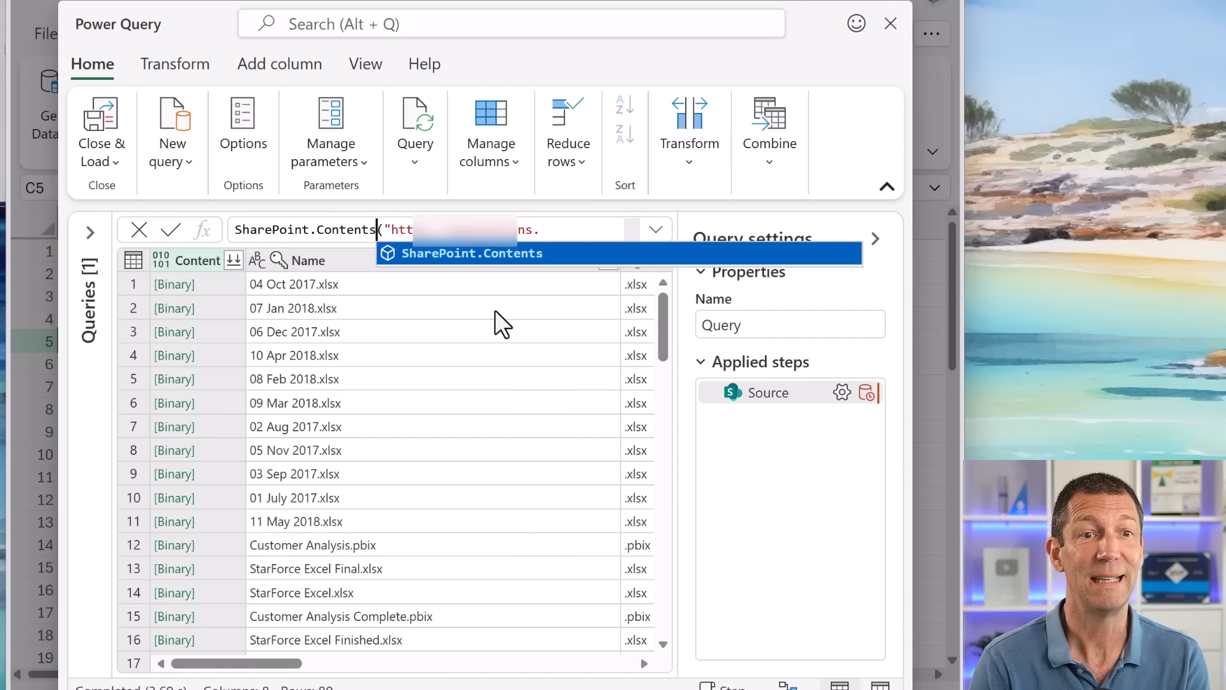
{"action": "mouse_move", "coordinate": [282, 234]}
{"action": "key", "text": "Return"}
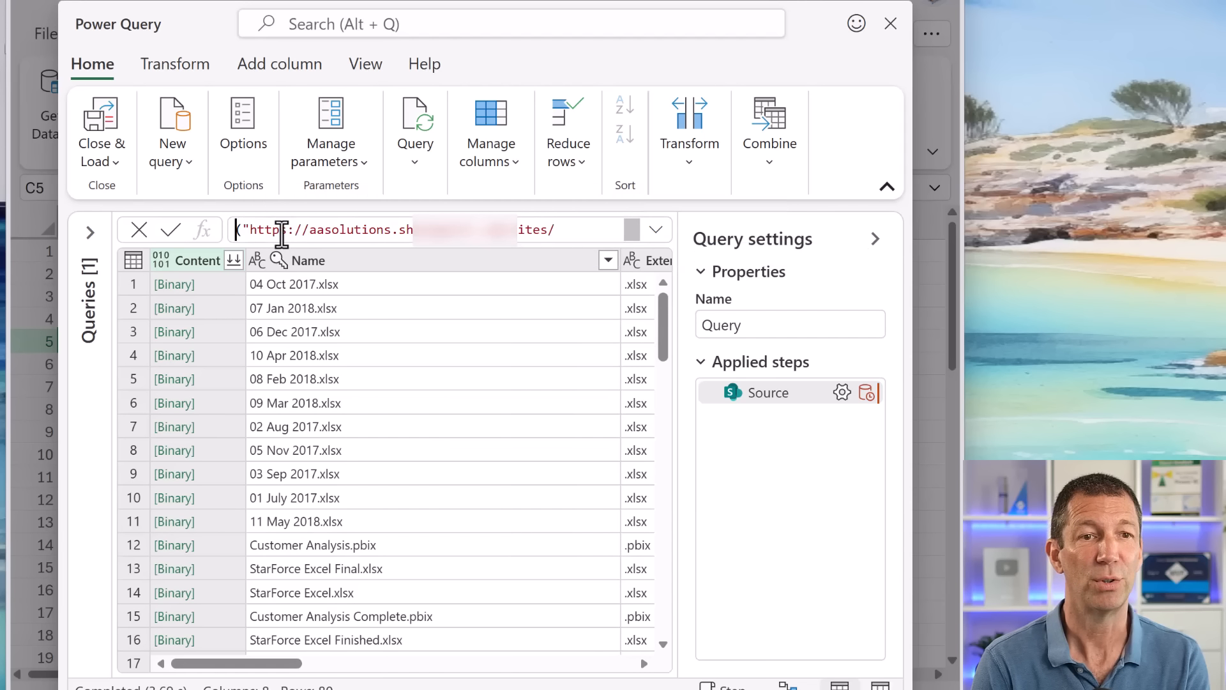
{"action": "key", "text": "Return"}
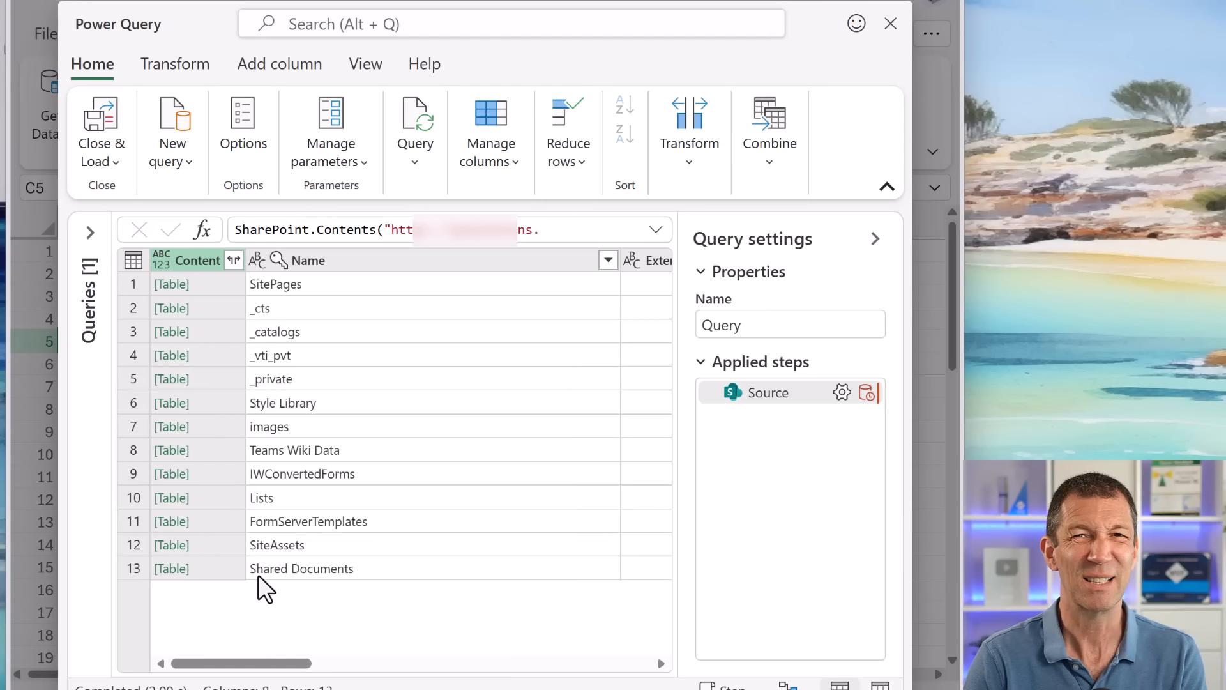
- Navigate into the Shared Documents library and its Files for Sharepoint Demo folder
{"action": "left_click", "coordinate": [183, 570]}
{"action": "left_click", "coordinate": [183, 574]}
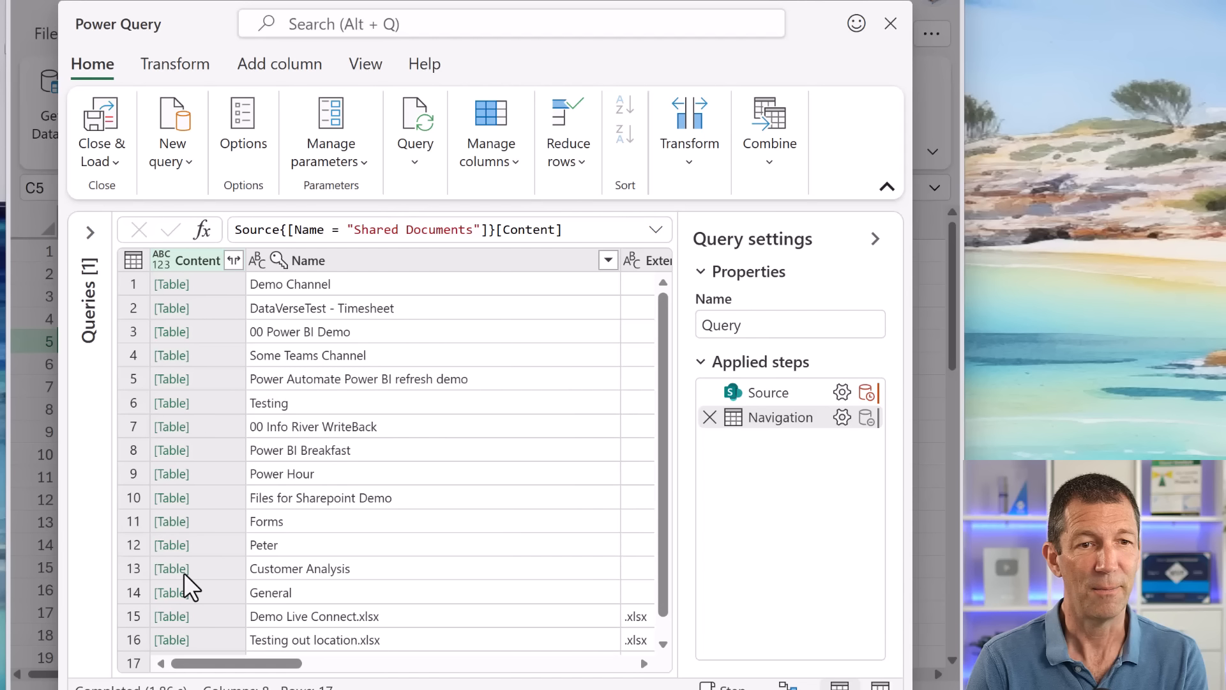
{"action": "left_click", "coordinate": [169, 504]}
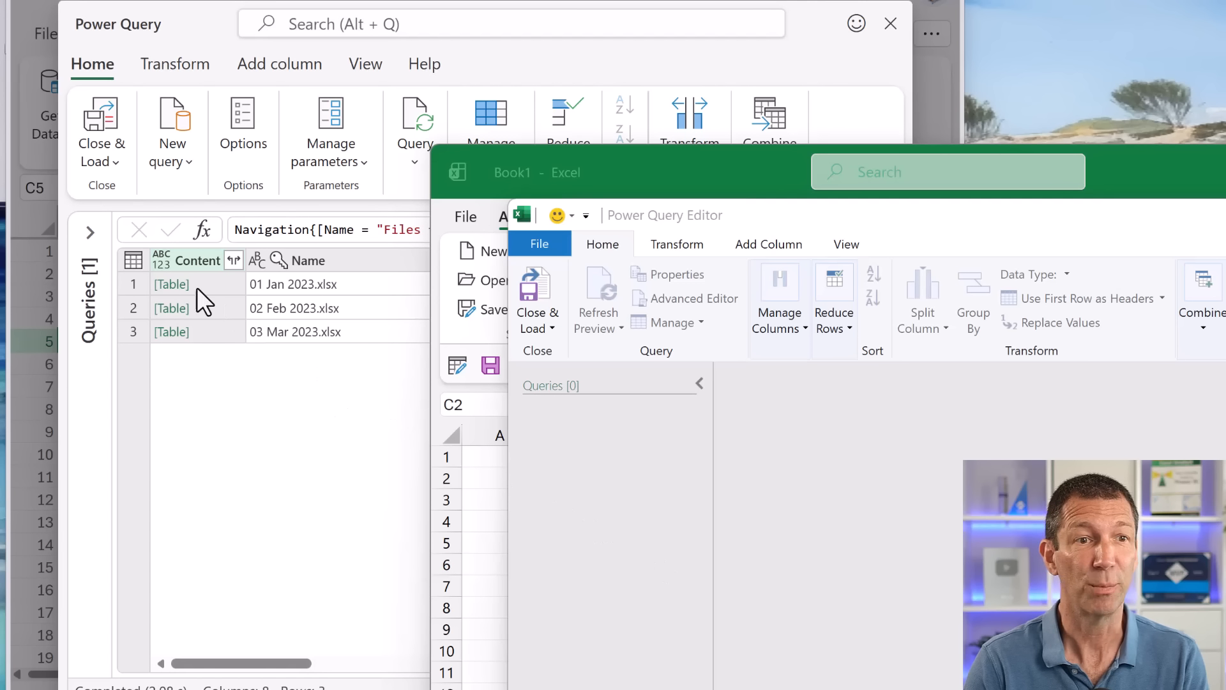
- Copy the query from the online editor and paste it into the desktop Excel Power Query Editor
{"action": "left_click", "coordinate": [90, 233]}
{"action": "right_click", "coordinate": [134, 273]}
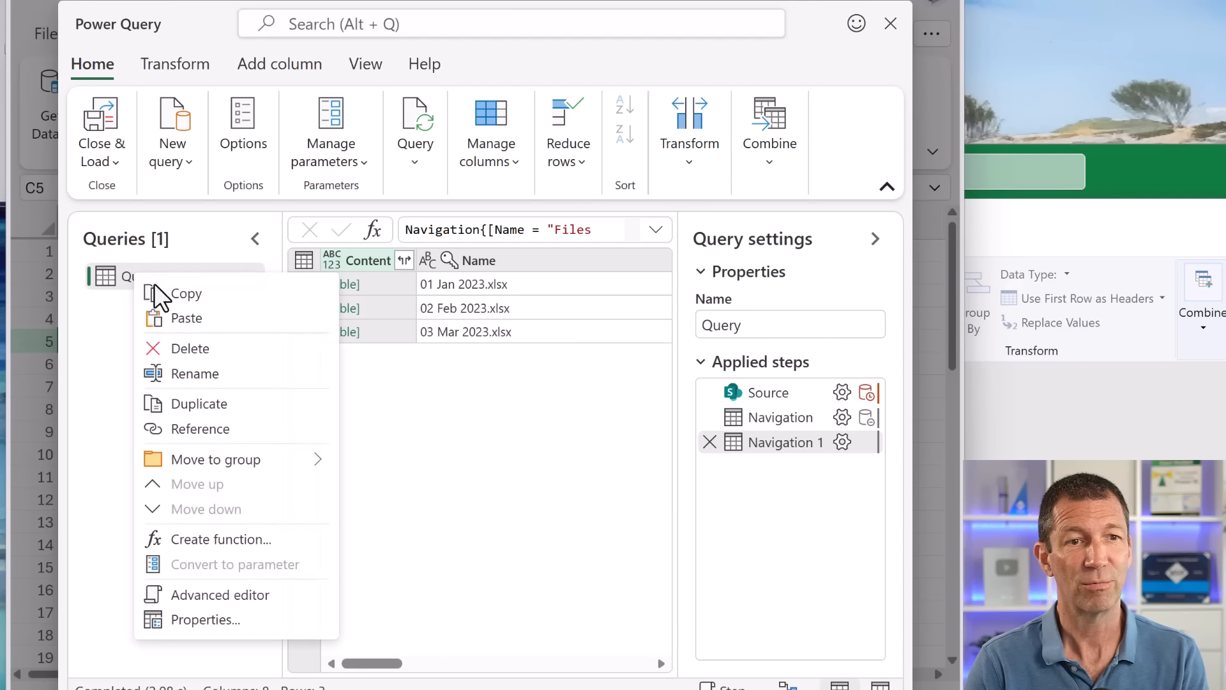
{"action": "left_click", "coordinate": [167, 294]}
{"action": "left_click", "coordinate": [1048, 469]}
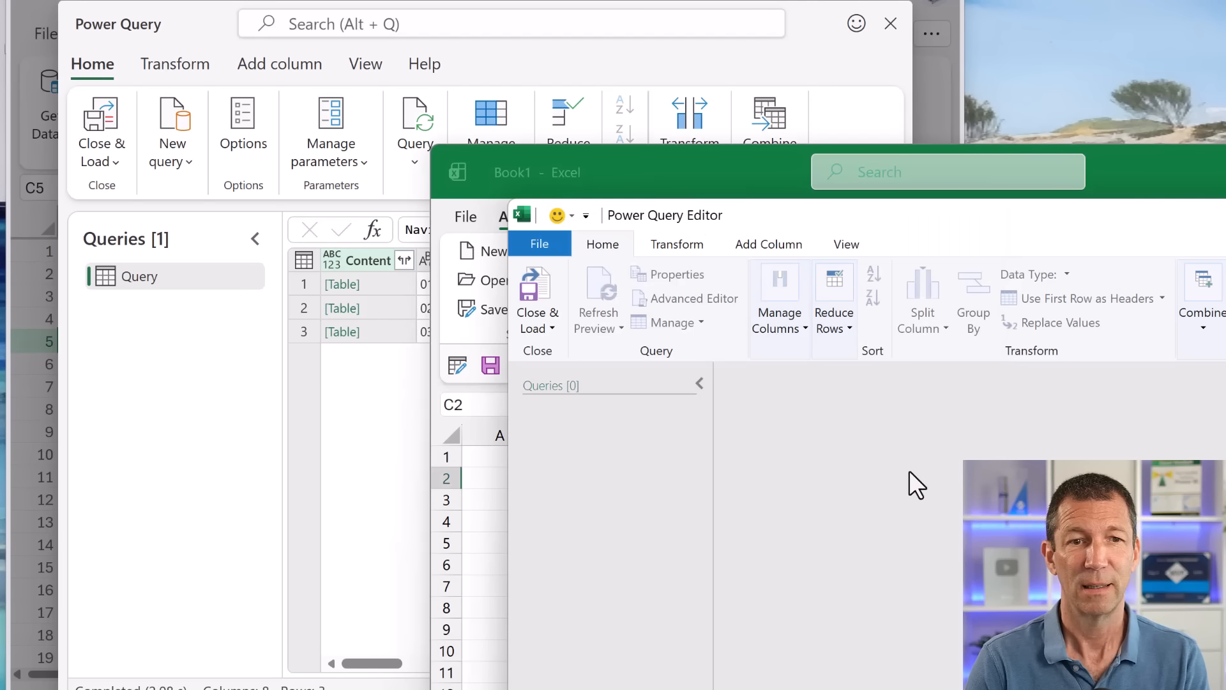
{"action": "right_click", "coordinate": [613, 477]}
{"action": "left_click", "coordinate": [648, 488]}
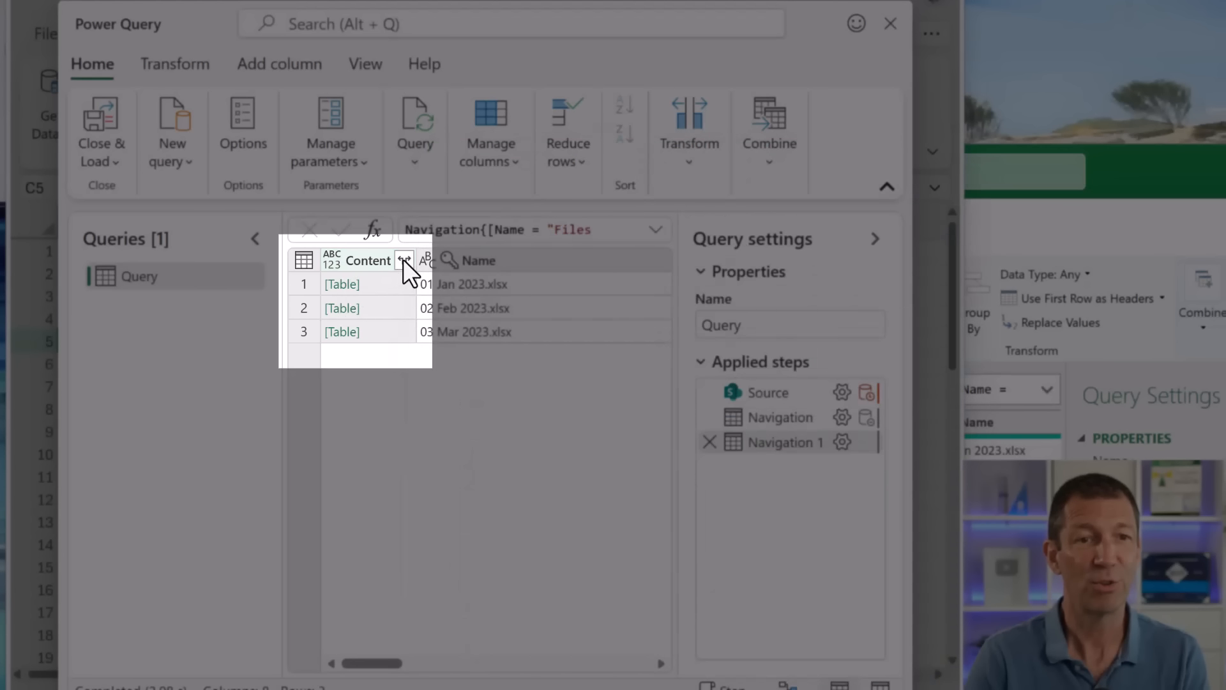
- Examine the Content column's expand options in the online query and compare them with the desktop editor's Content column
{"action": "left_click", "coordinate": [403, 260]}
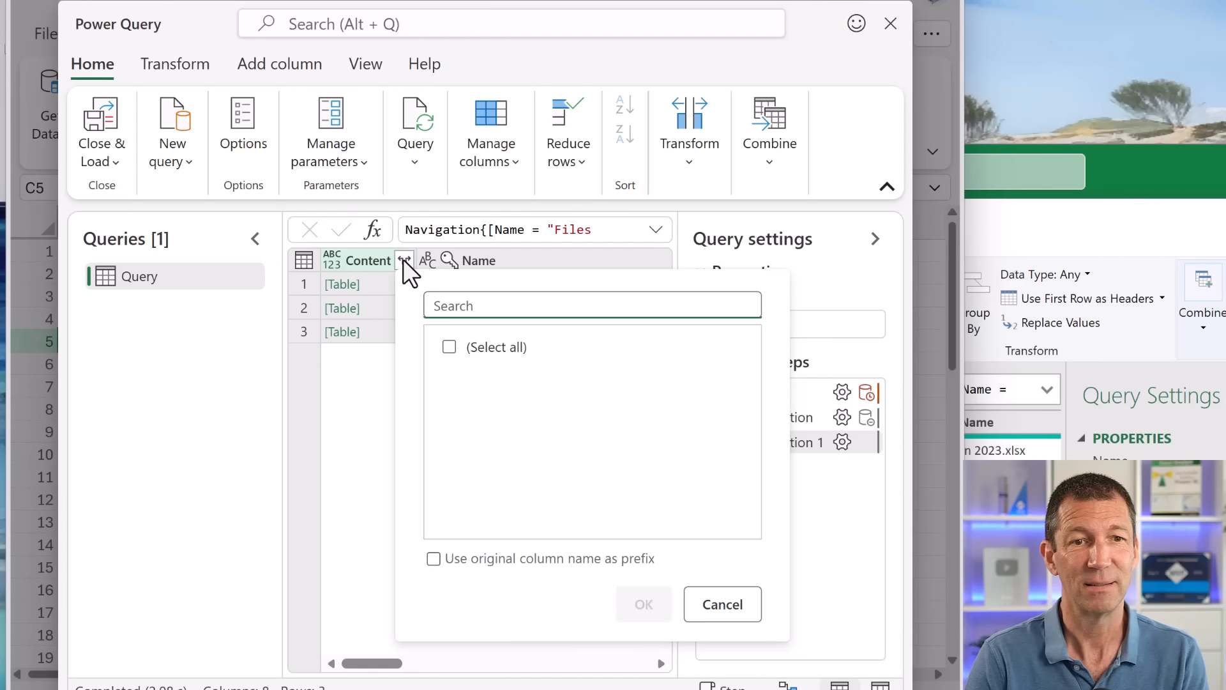
{"action": "left_click", "coordinate": [719, 606]}
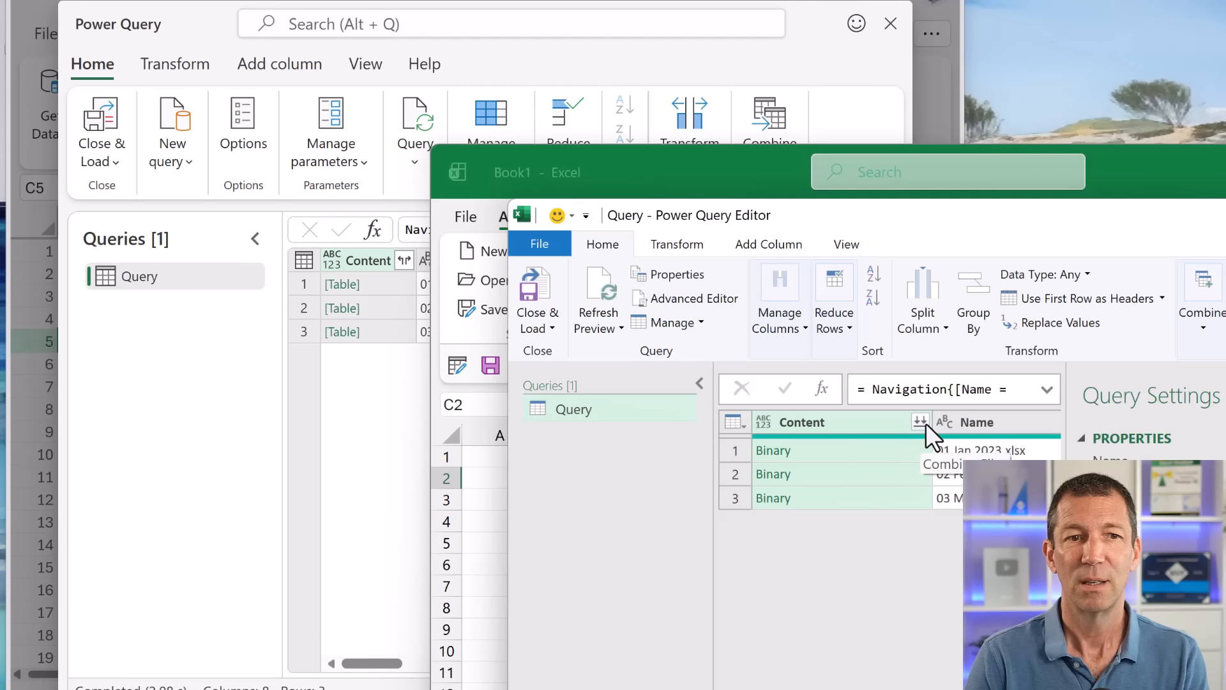
{"action": "left_click", "coordinate": [400, 403]}
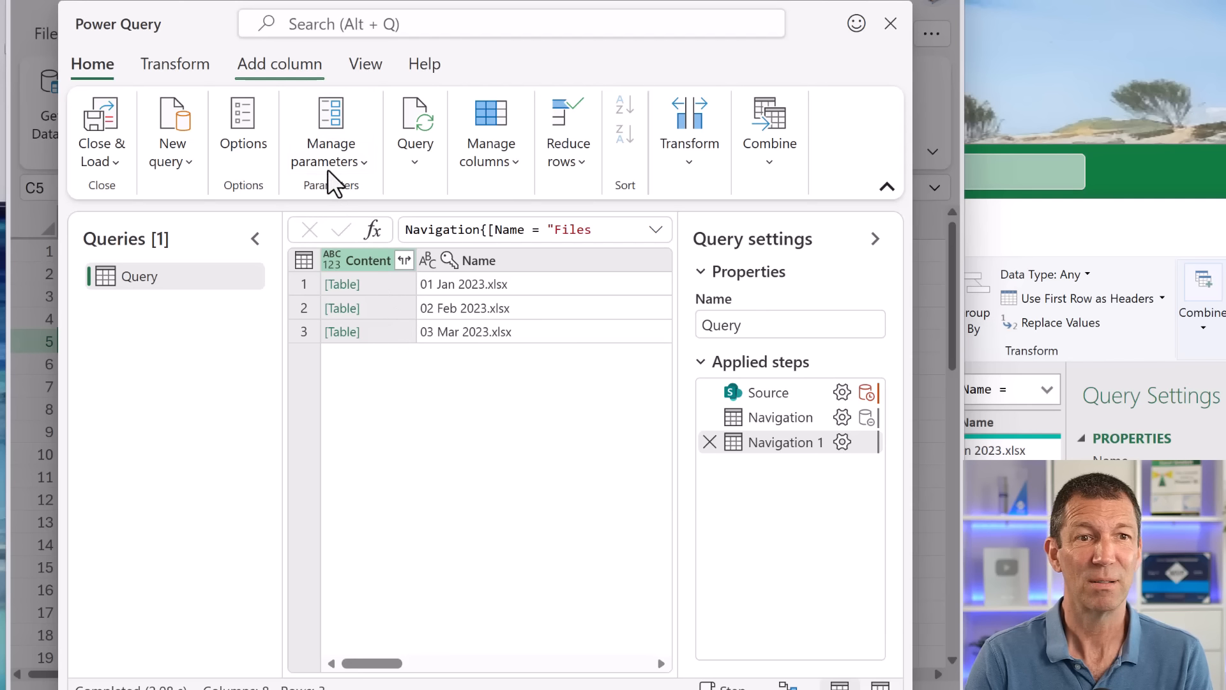
- Add an index column starting from 0 to the online query and check its Content column
{"action": "left_click", "coordinate": [273, 66]}
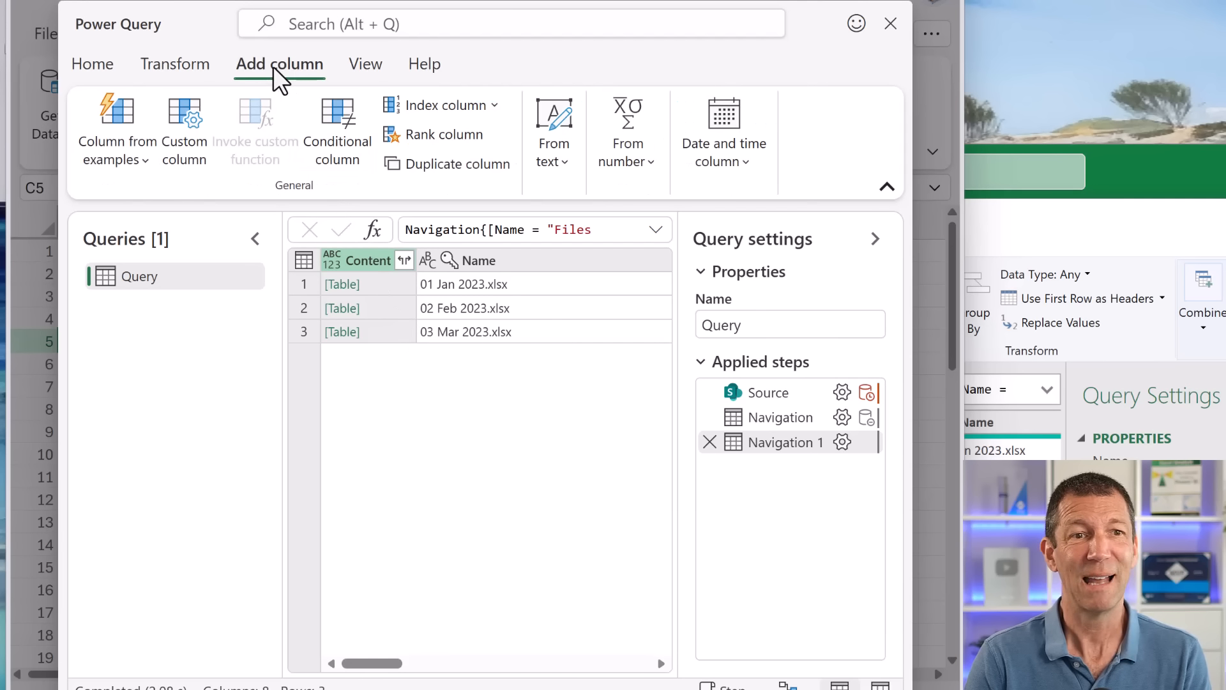
{"action": "left_click", "coordinate": [439, 110]}
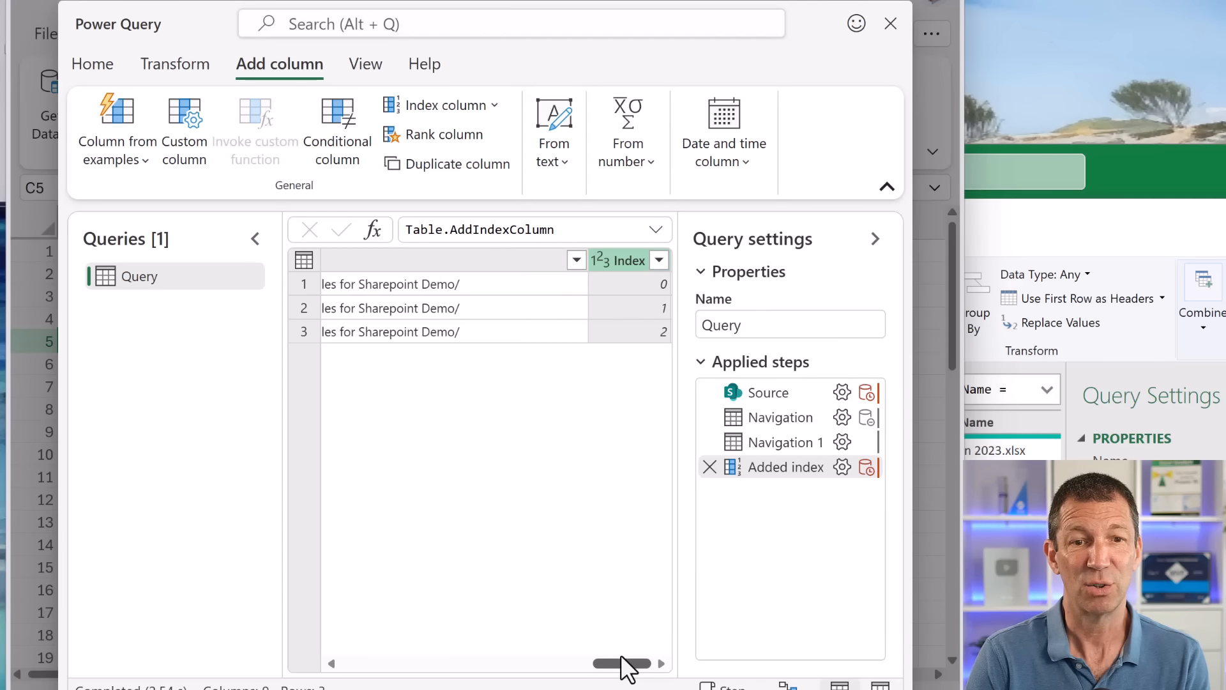
{"action": "left_click_drag", "start_coordinate": [621, 662], "coordinate": [356, 641]}
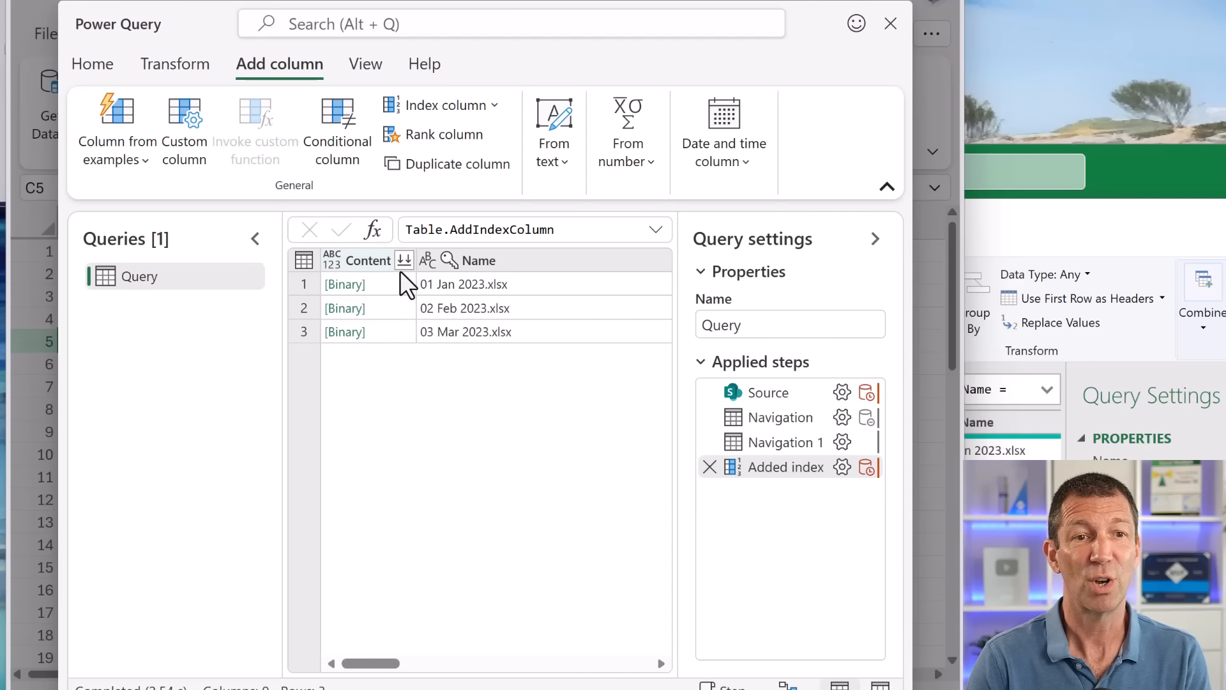
- Rename the query as SharePointFolder
{"action": "double_click", "coordinate": [152, 277]}
{"action": "type", "text": "Share"}
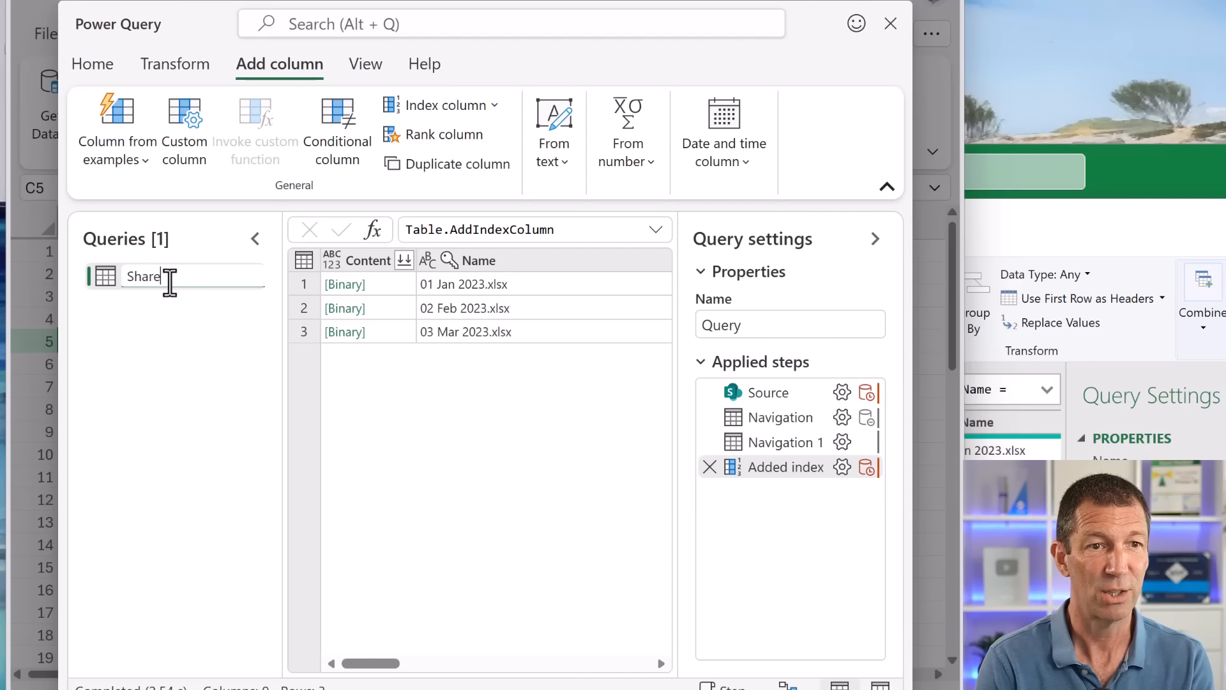
{"action": "type", "text": "PointFolder"}
{"action": "key", "text": "Return"}
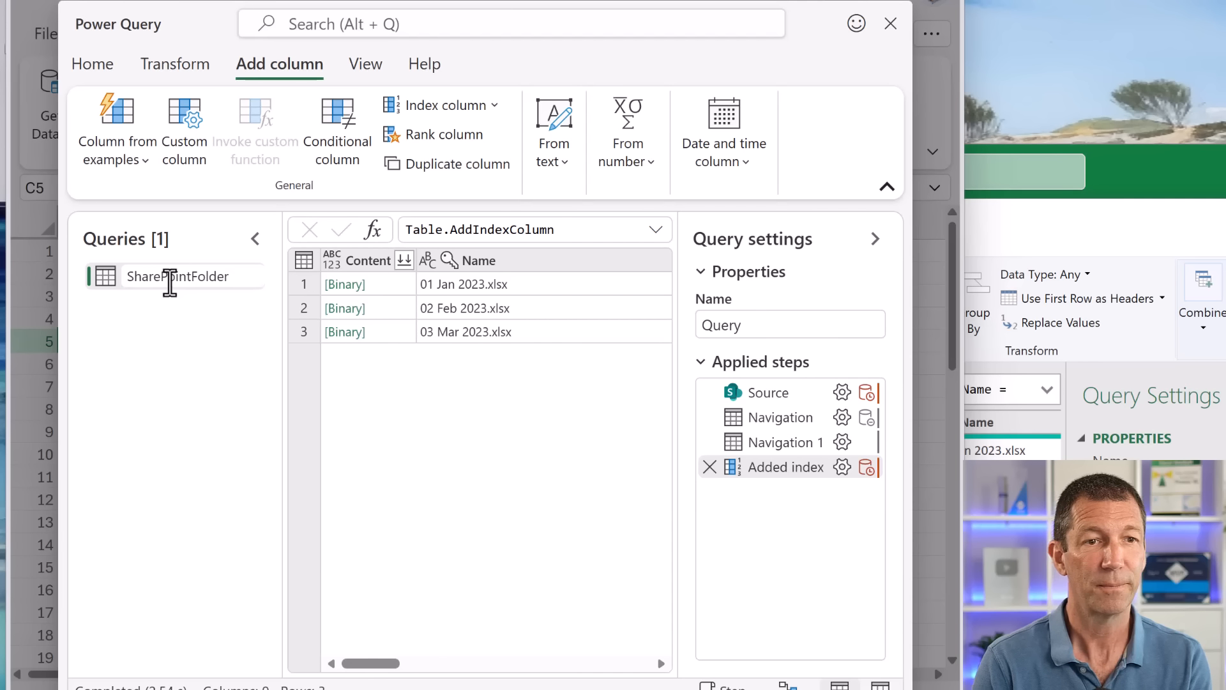
- Create a query that references SharePointFolder and keep only its Content and Name columns
{"action": "right_click", "coordinate": [201, 275]}
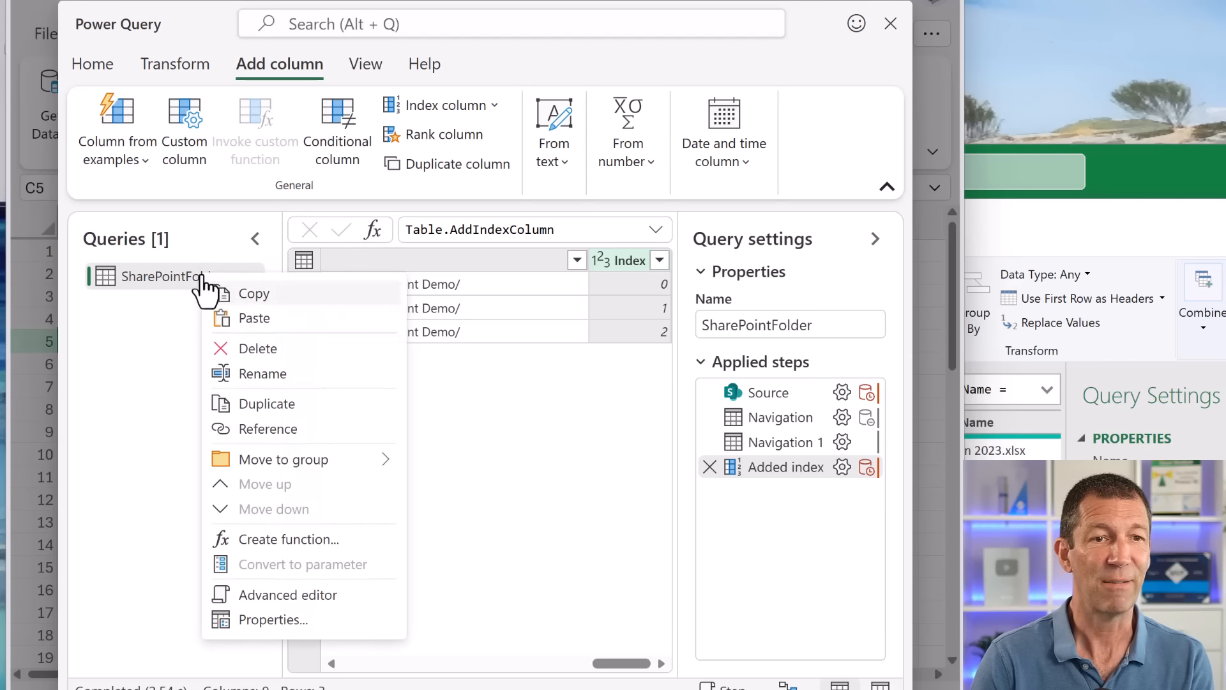
{"action": "left_click", "coordinate": [269, 429]}
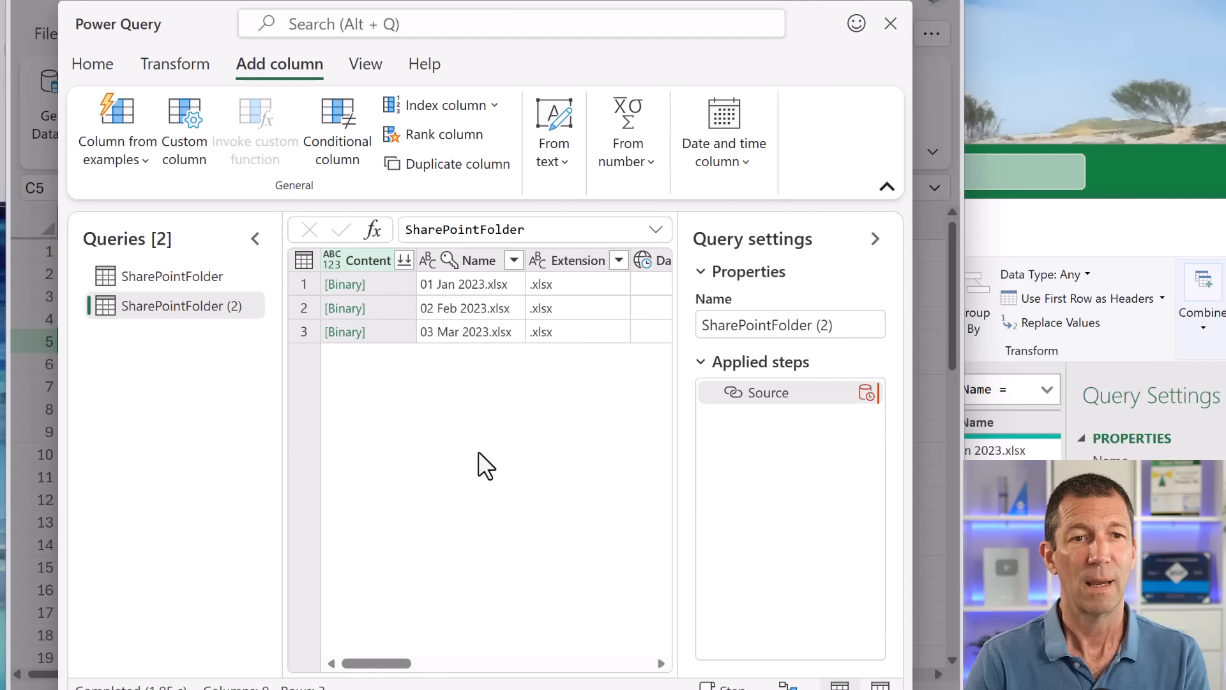
{"action": "left_click", "coordinate": [481, 260]}
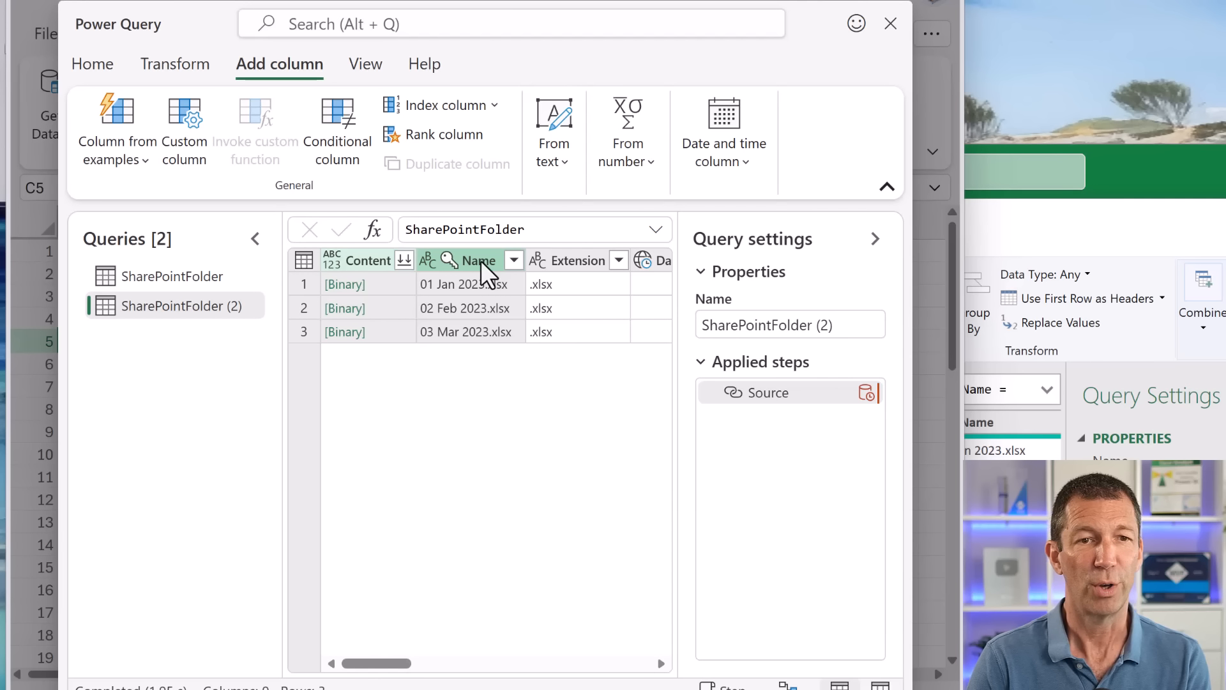
{"action": "right_click", "coordinate": [480, 259]}
{"action": "left_click", "coordinate": [539, 291]}
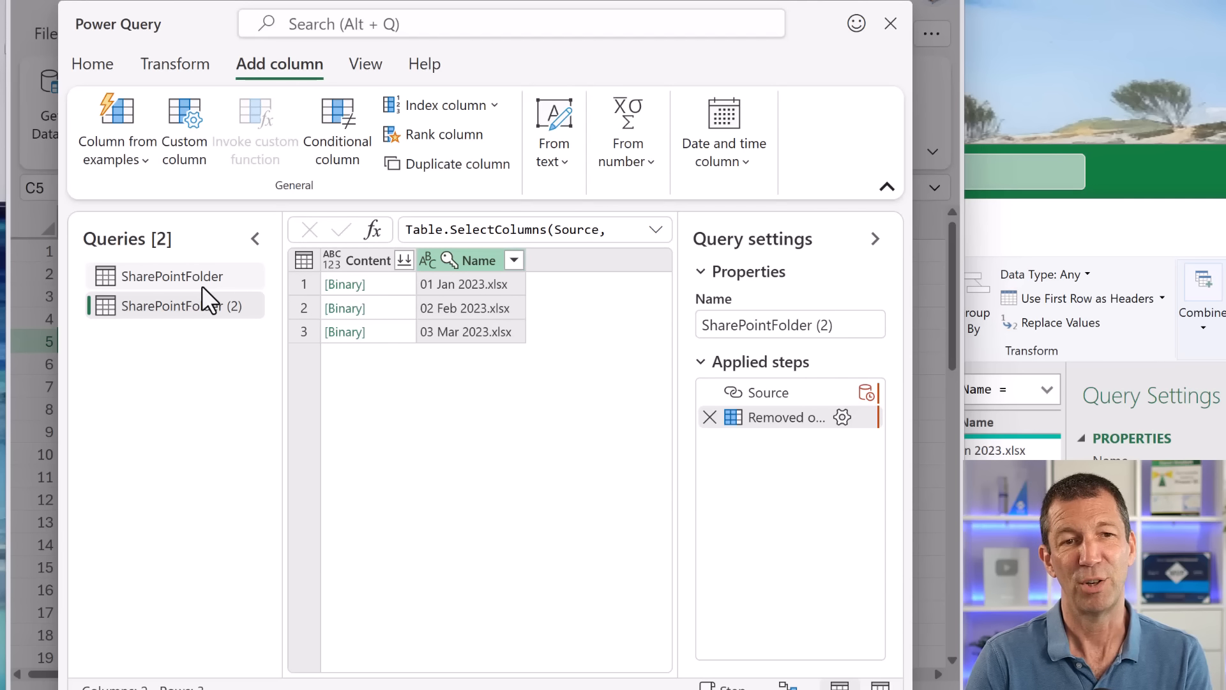
- Combine the files in the Content column, extracting Sheet1 with the first file as the example
{"action": "left_click", "coordinate": [407, 262]}
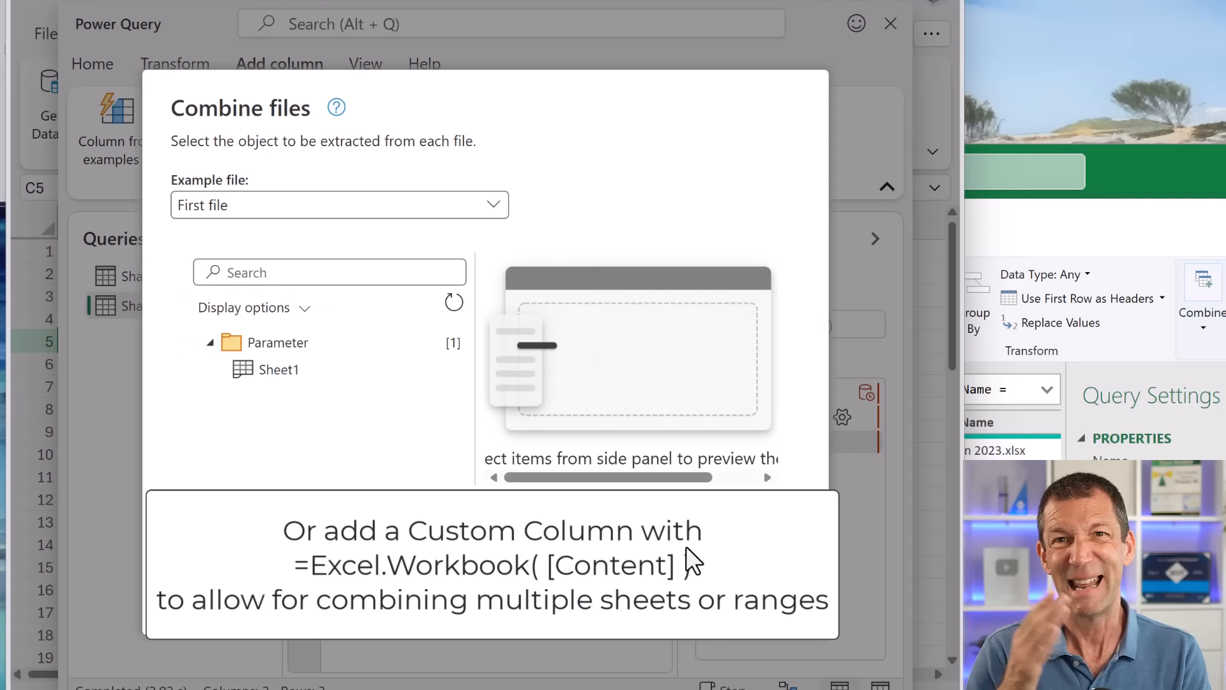
{"action": "left_click", "coordinate": [285, 366]}
{"action": "left_click", "coordinate": [672, 589]}
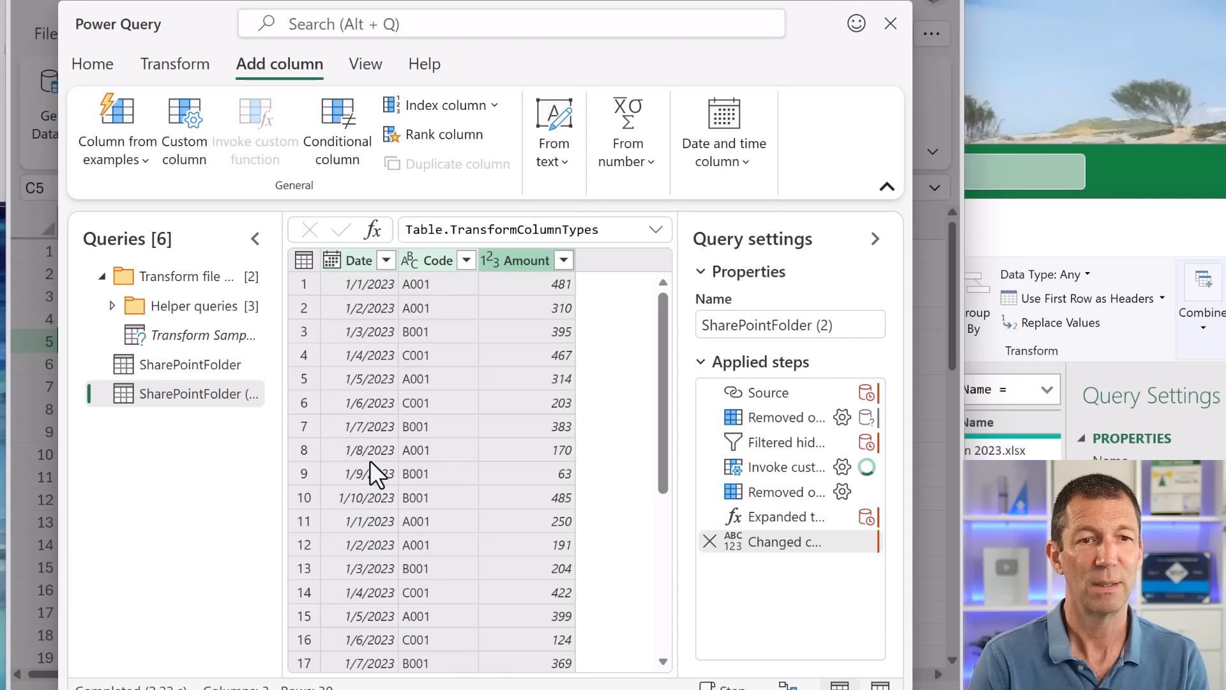
- Edit the column selection made after the custom function call in SharePointFolder (2) to keep Name as well as Transform file
{"action": "scroll", "coordinate": [371, 461], "scroll_direction": "down", "scroll_amount": 5}
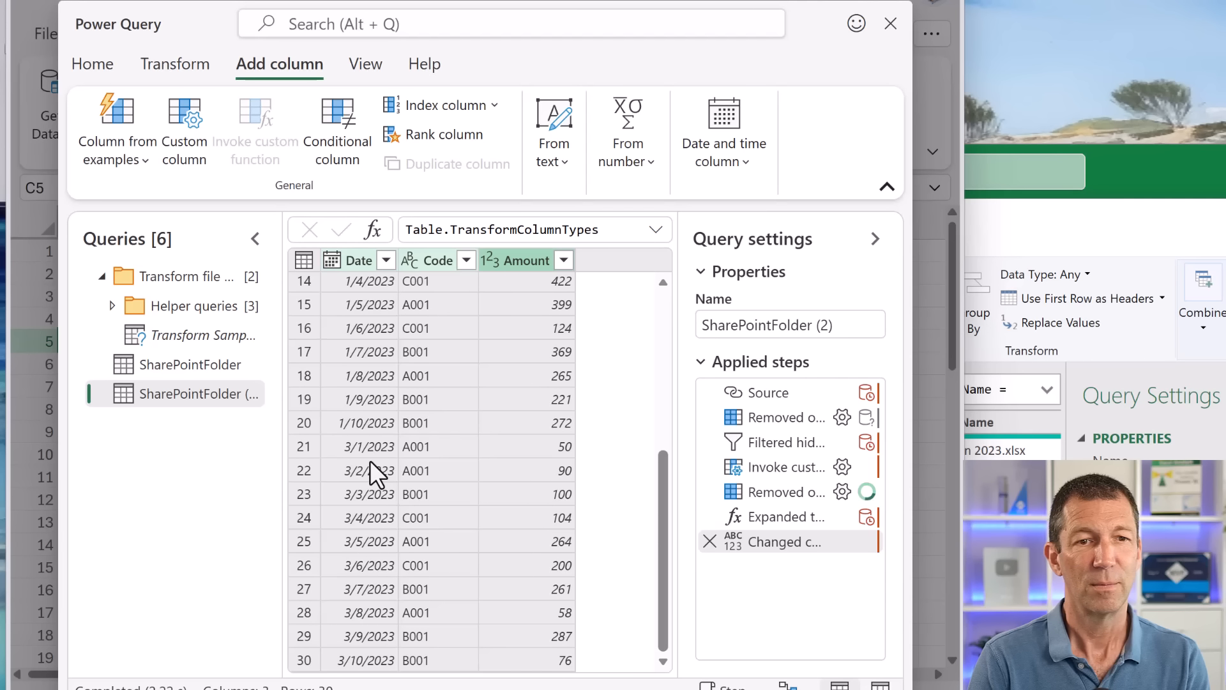
{"action": "scroll", "coordinate": [369, 460], "scroll_direction": "up", "scroll_amount": 5}
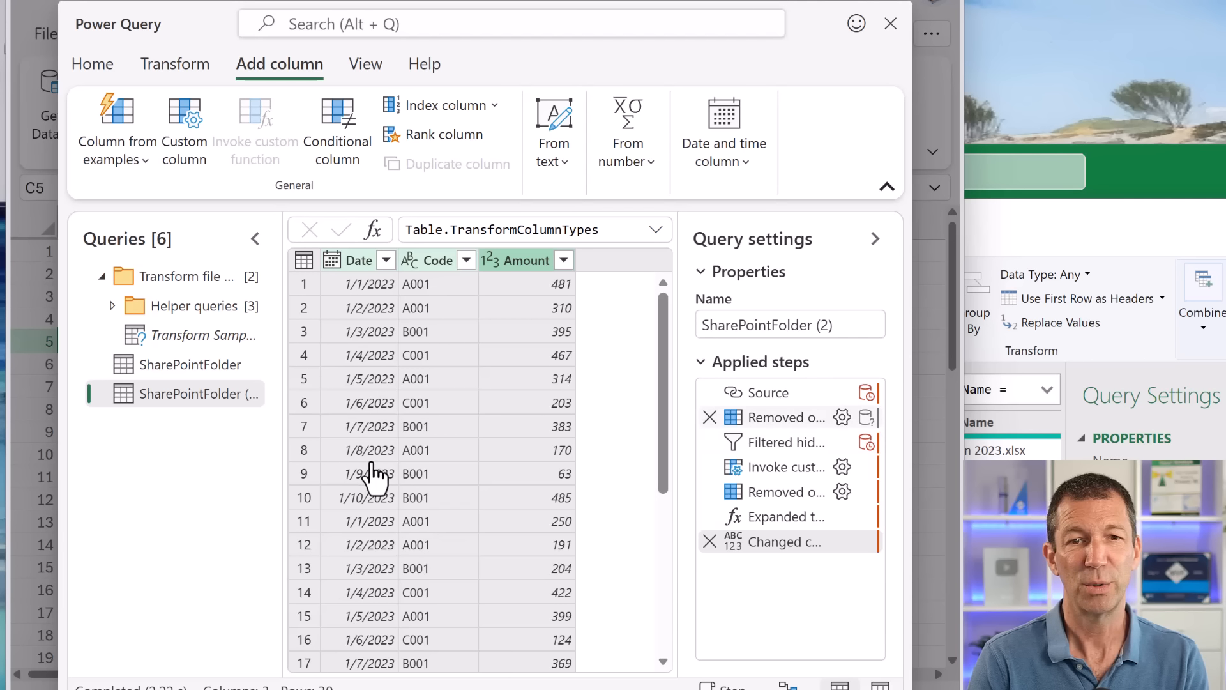
{"action": "left_click", "coordinate": [834, 496]}
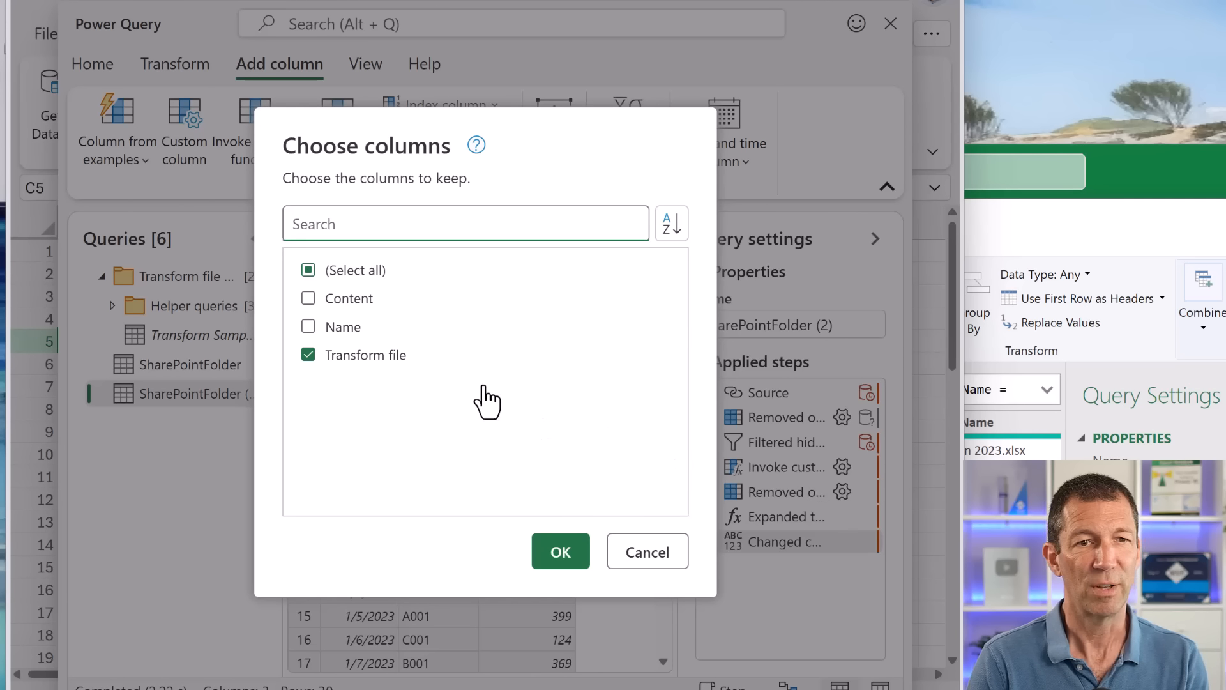
{"action": "left_click", "coordinate": [321, 333]}
{"action": "left_click", "coordinate": [552, 552]}
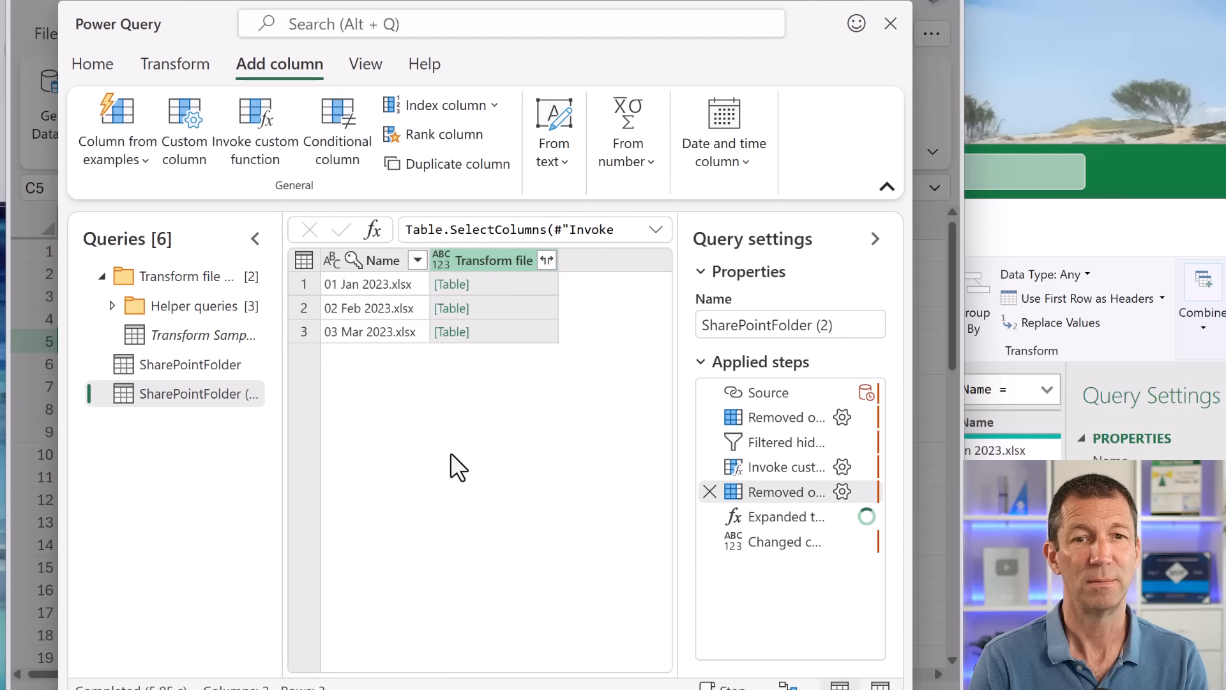
- Return to the final changed column type step and review the combined rows by file name, across to the Amount column
{"action": "left_click", "coordinate": [798, 543]}
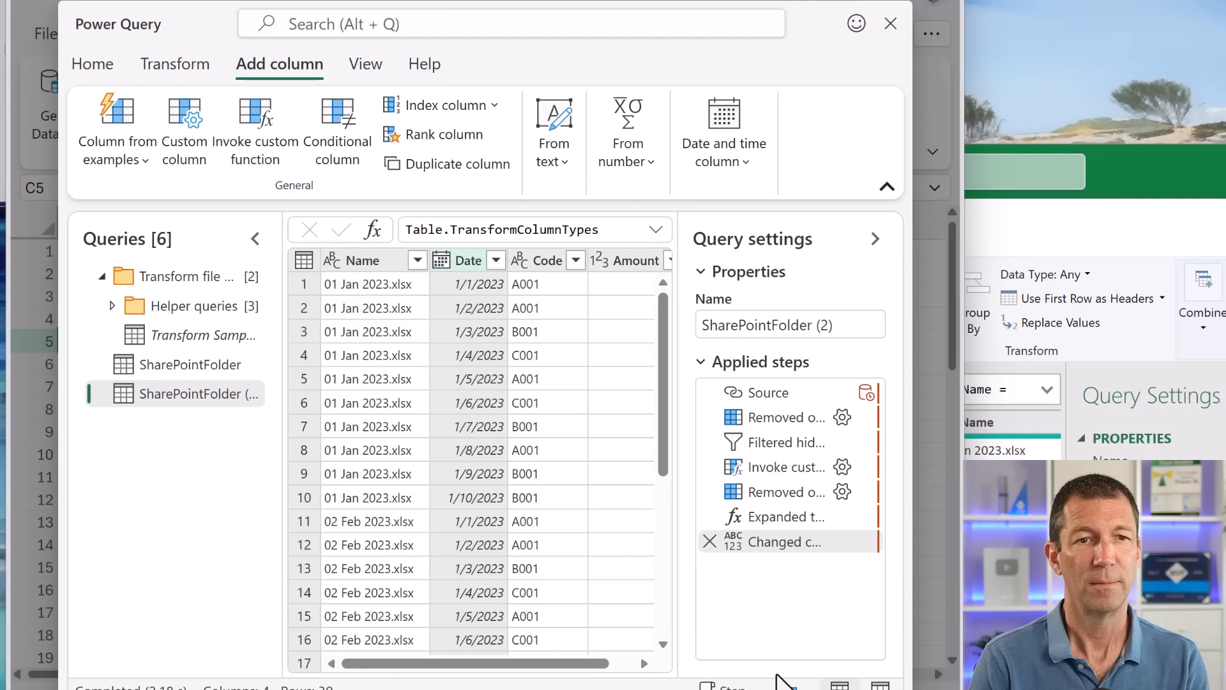
{"action": "scroll", "coordinate": [777, 675], "scroll_direction": "down", "scroll_amount": 3}
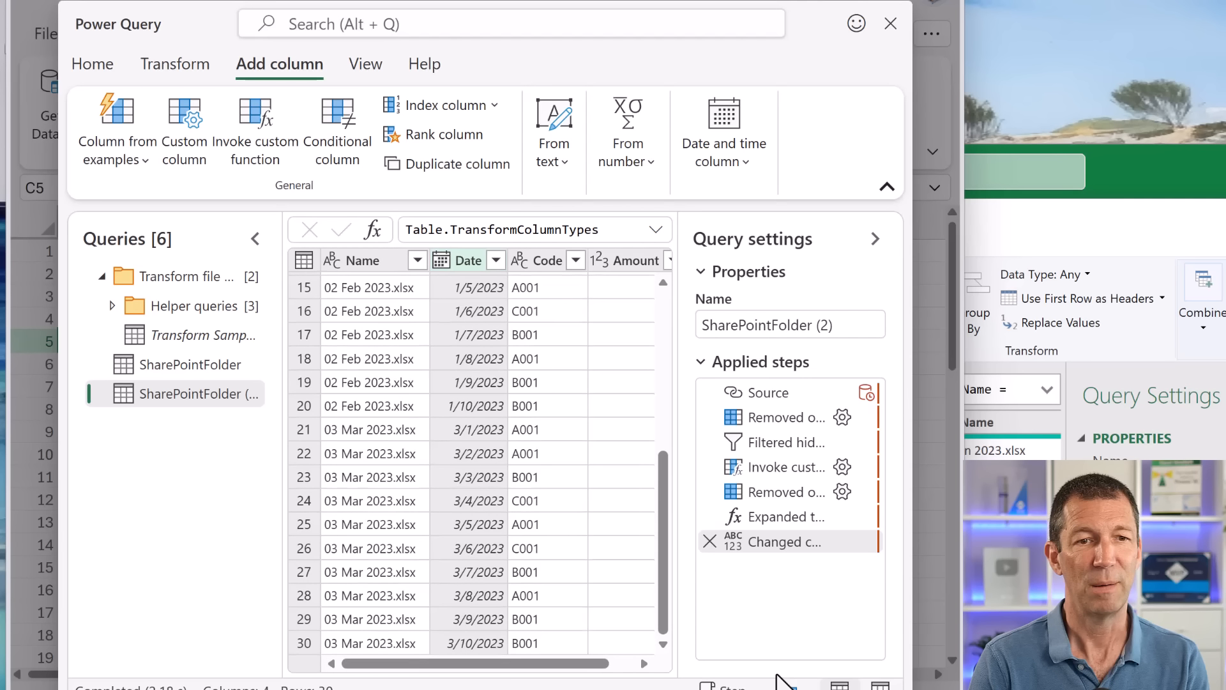
{"action": "scroll", "coordinate": [777, 674], "scroll_direction": "up", "scroll_amount": 1}
{"action": "scroll", "coordinate": [777, 675], "scroll_direction": "up", "scroll_amount": 1}
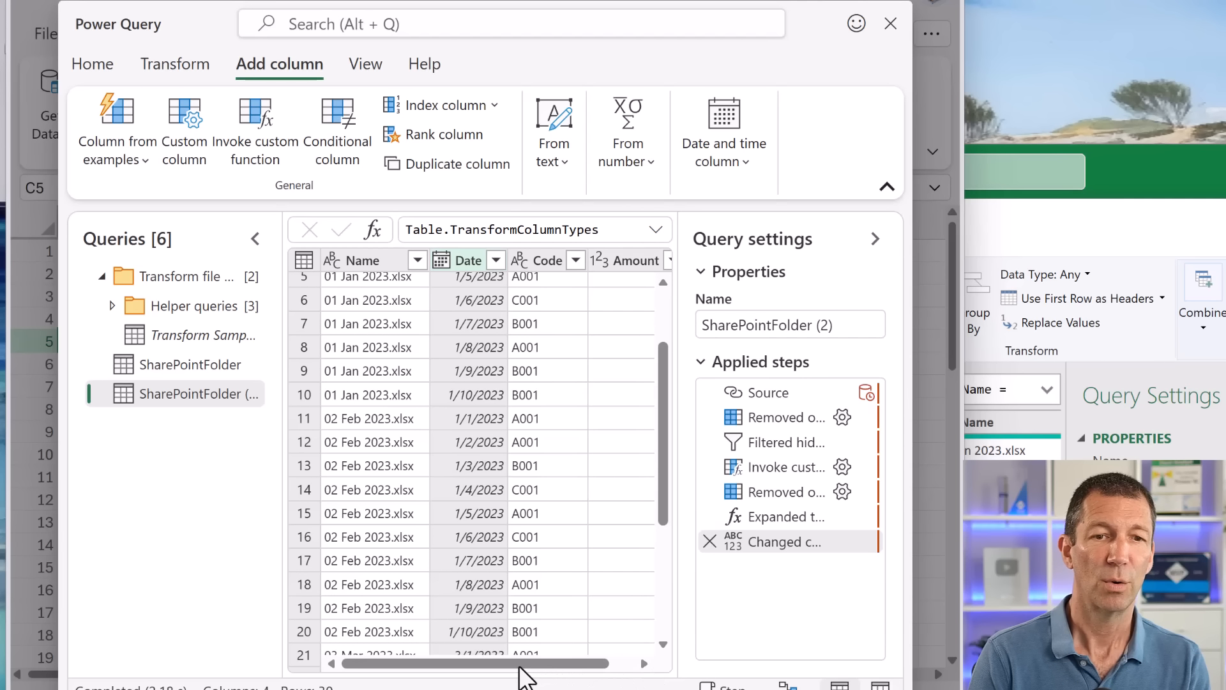
{"action": "left_click_drag", "start_coordinate": [528, 662], "coordinate": [654, 657]}
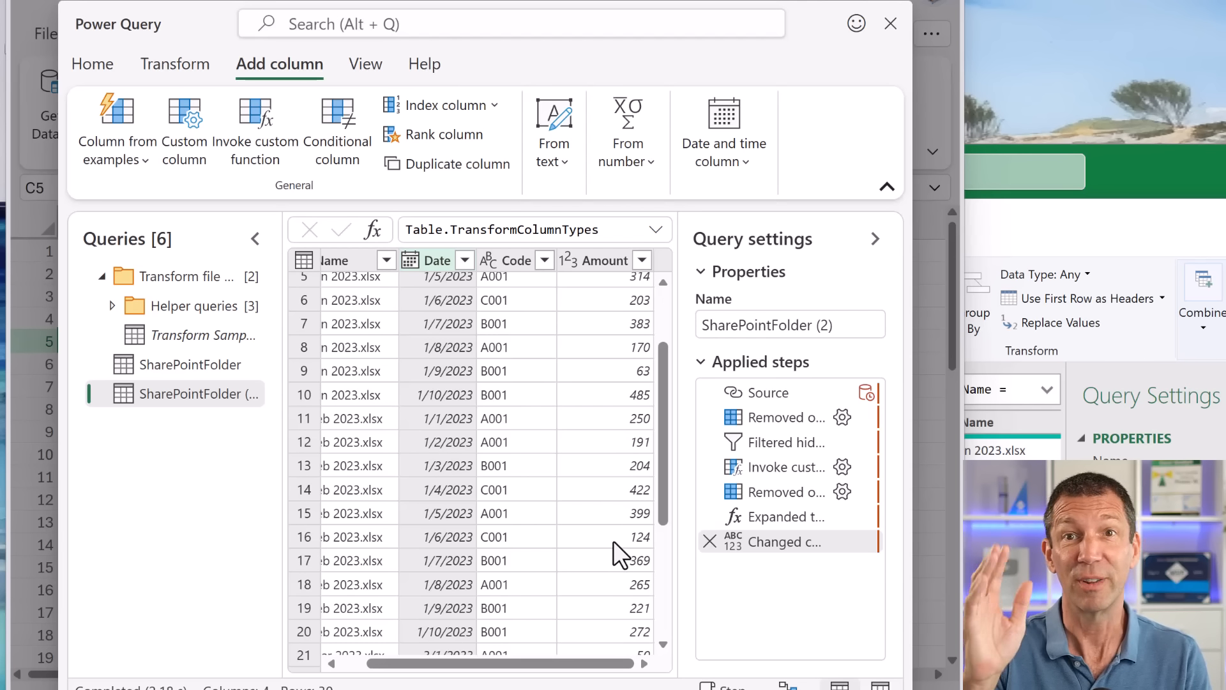
- Open the settings of the SharePointFolder query's Navigation 1 step, examine the folders under Shared Documents, and close them without changes
{"action": "left_click", "coordinate": [182, 360]}
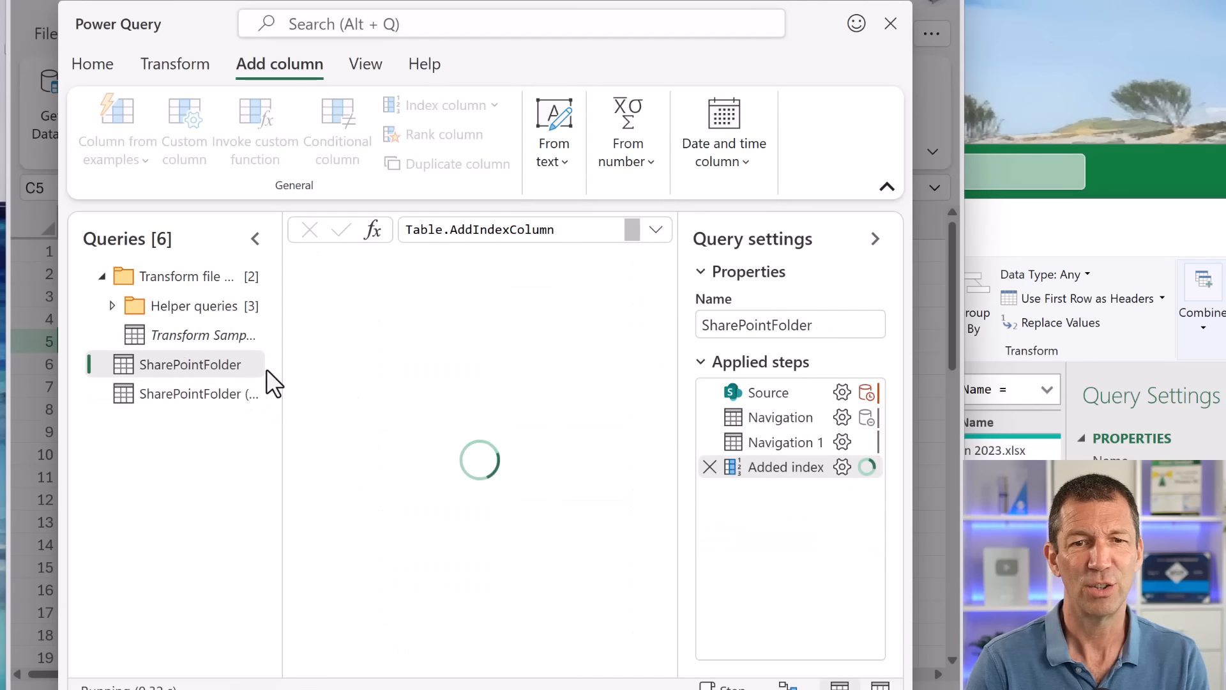
{"action": "left_click", "coordinate": [799, 443]}
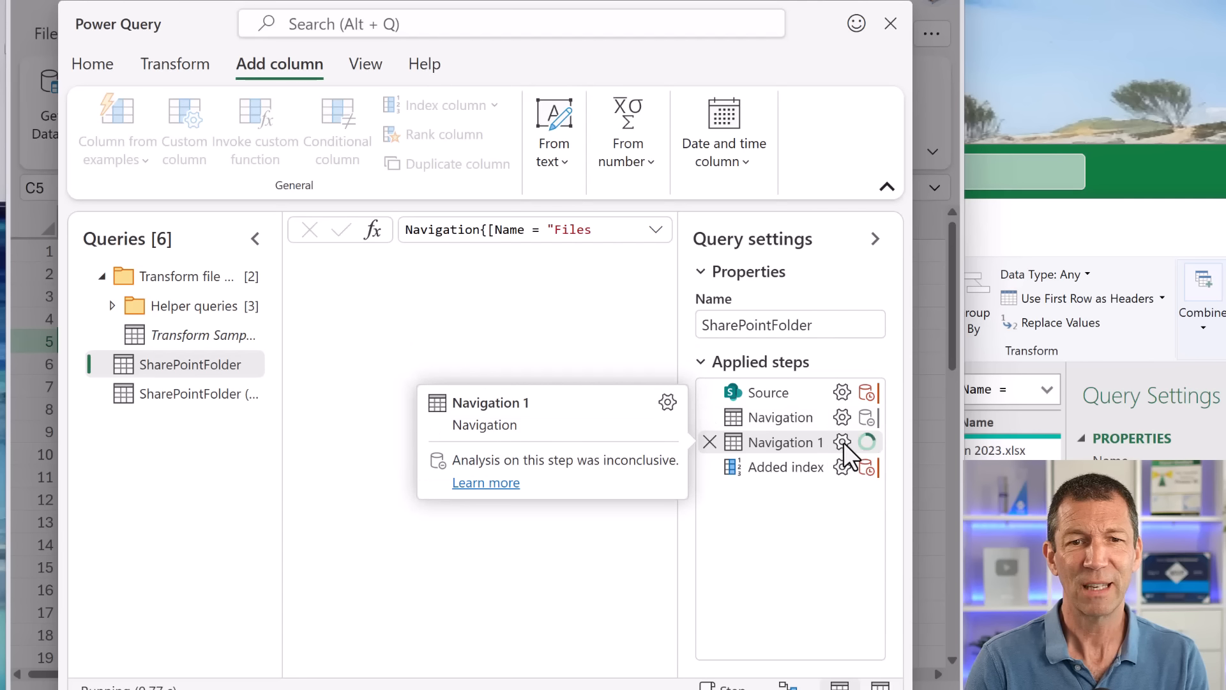
{"action": "left_click", "coordinate": [842, 442]}
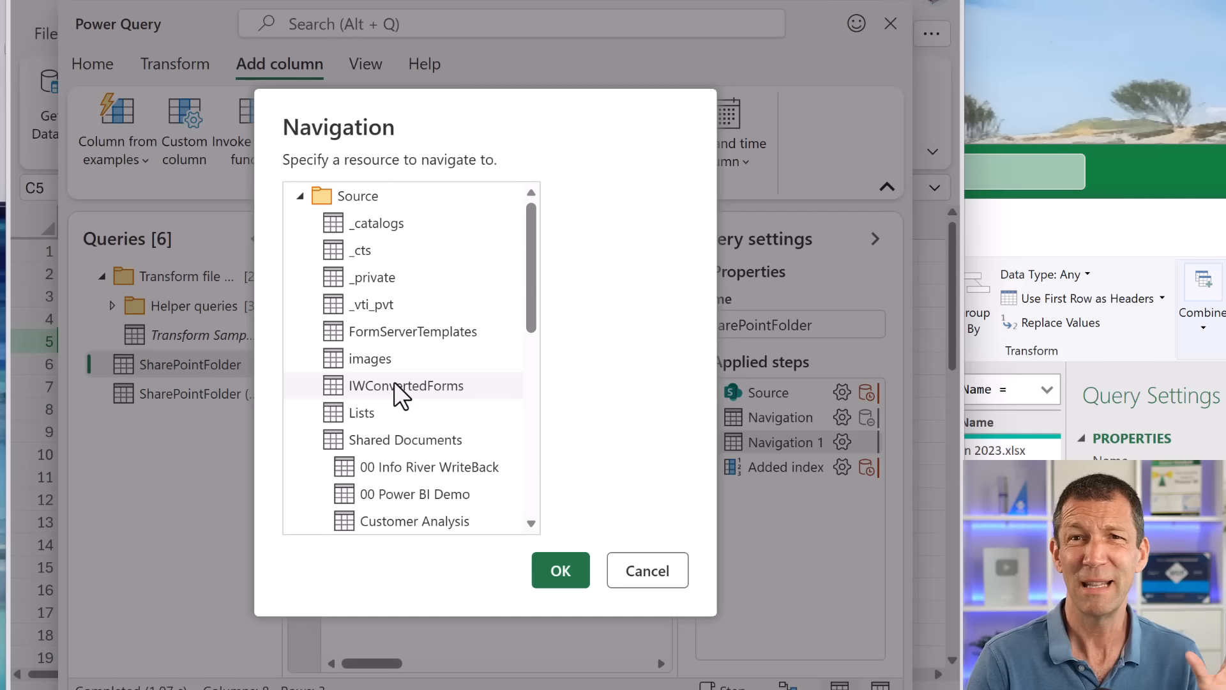
{"action": "scroll", "coordinate": [395, 450], "scroll_direction": "down", "scroll_amount": 2}
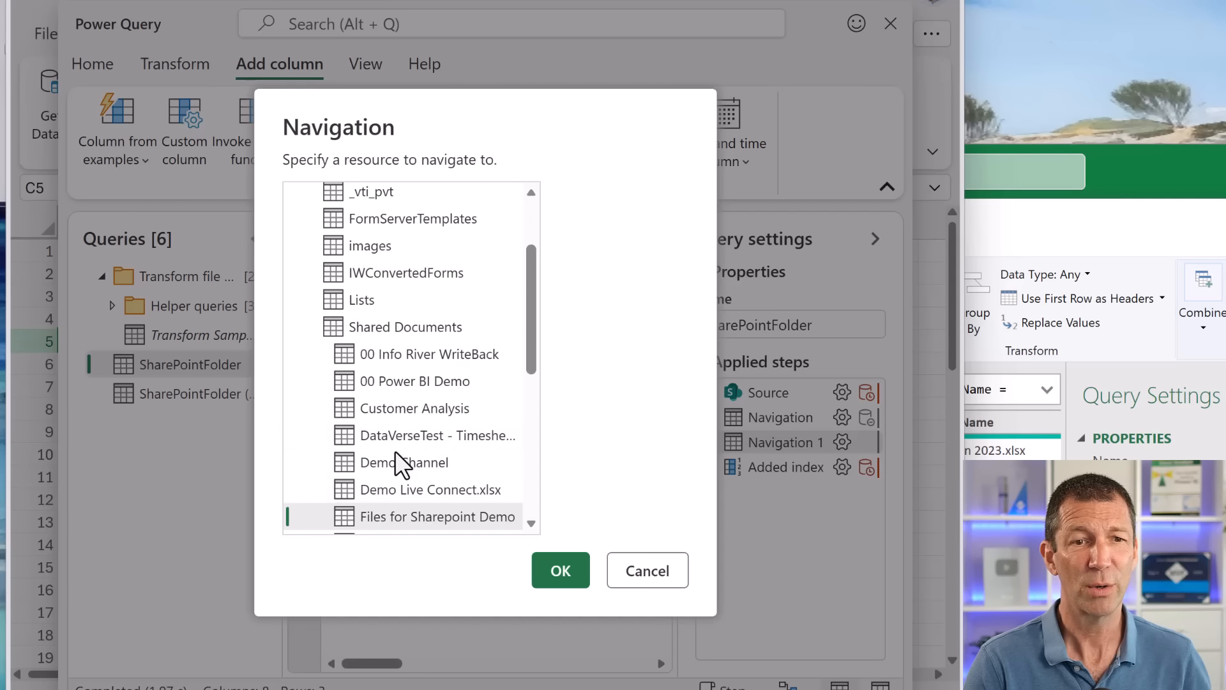
{"action": "scroll", "coordinate": [396, 431], "scroll_direction": "down", "scroll_amount": 2}
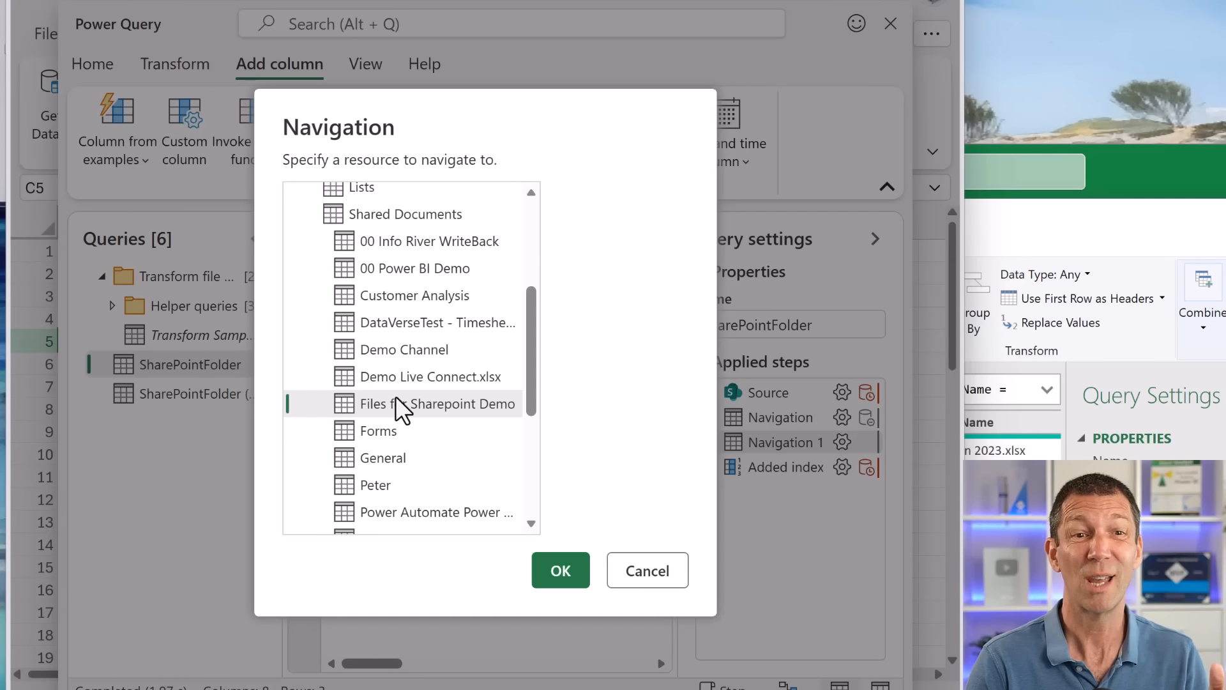
{"action": "scroll", "coordinate": [397, 405], "scroll_direction": "down", "scroll_amount": 2}
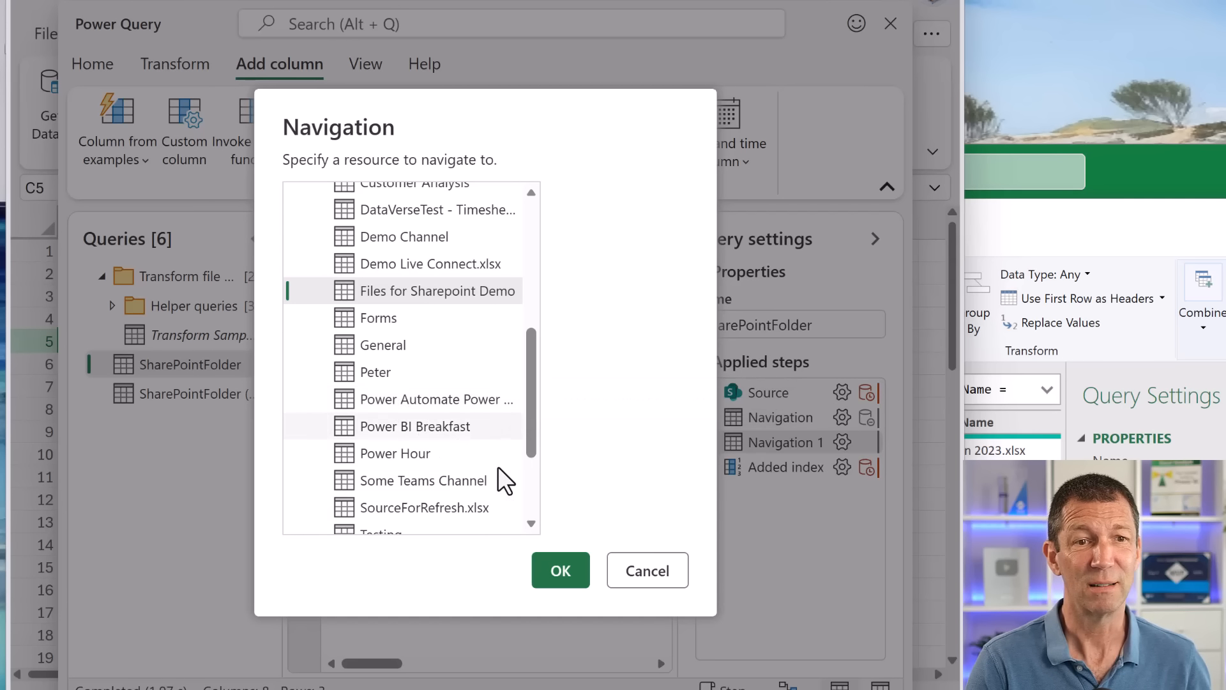
{"action": "left_click", "coordinate": [646, 580]}
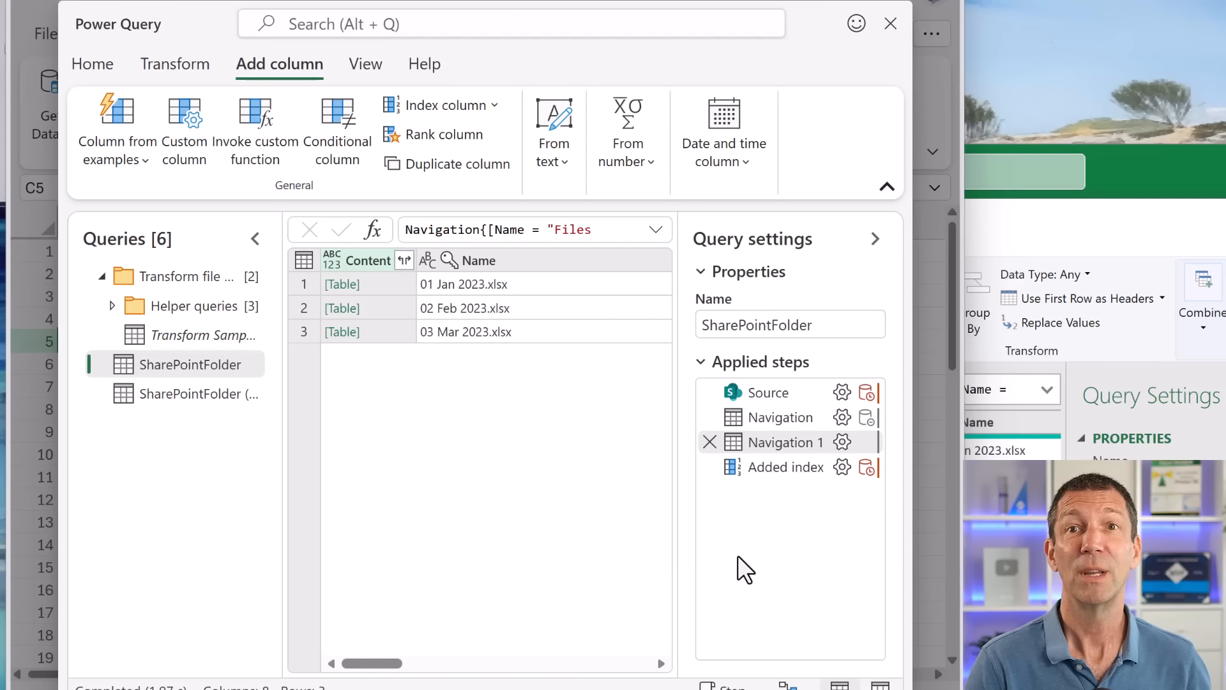